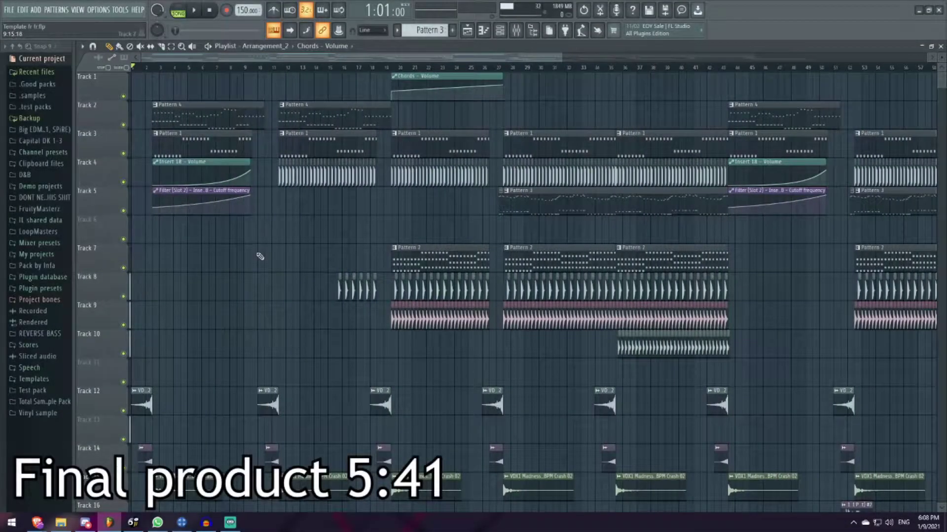
{"action": "scroll", "coordinate": [259, 256], "scroll_direction": "down", "scroll_amount": 3}
{"action": "scroll", "coordinate": [236, 250], "scroll_direction": "up", "scroll_amount": 3}
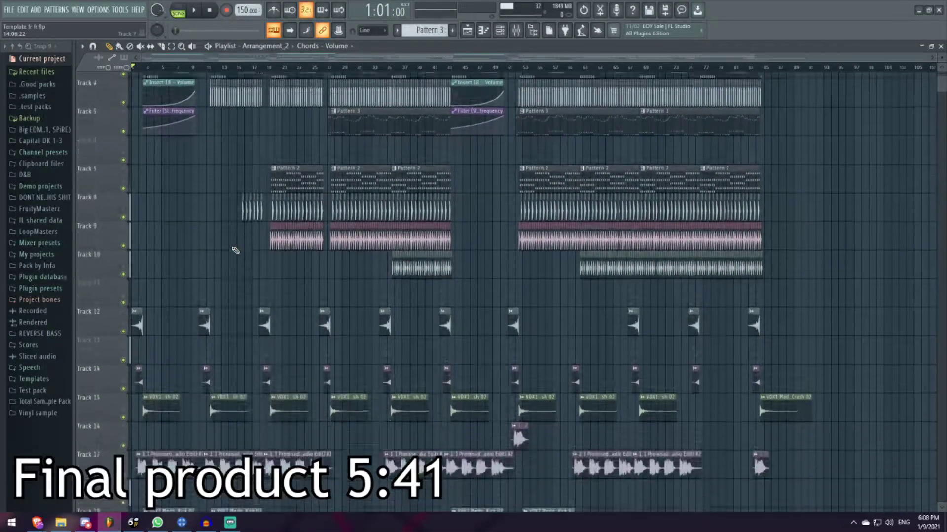
{"action": "scroll", "coordinate": [235, 251], "scroll_direction": "down", "scroll_amount": 3}
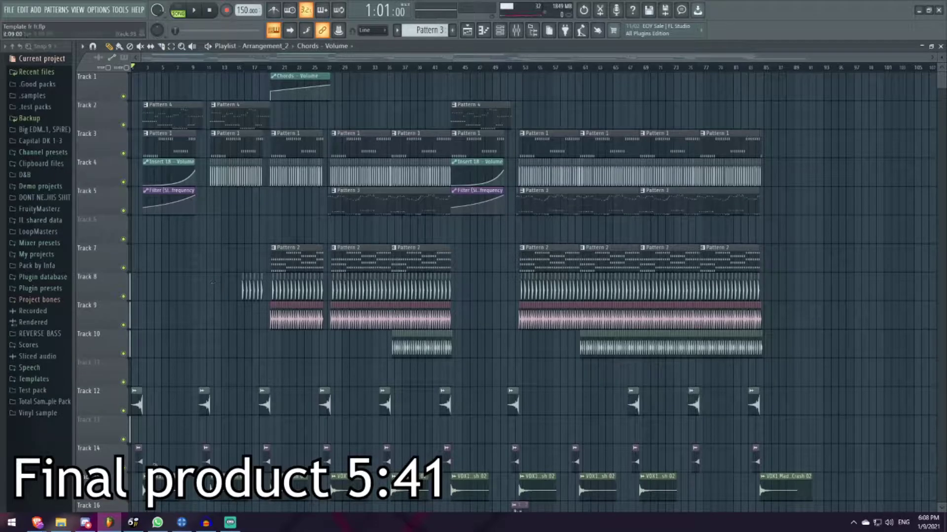
{"action": "scroll", "coordinate": [161, 316], "scroll_direction": "up", "scroll_amount": 5}
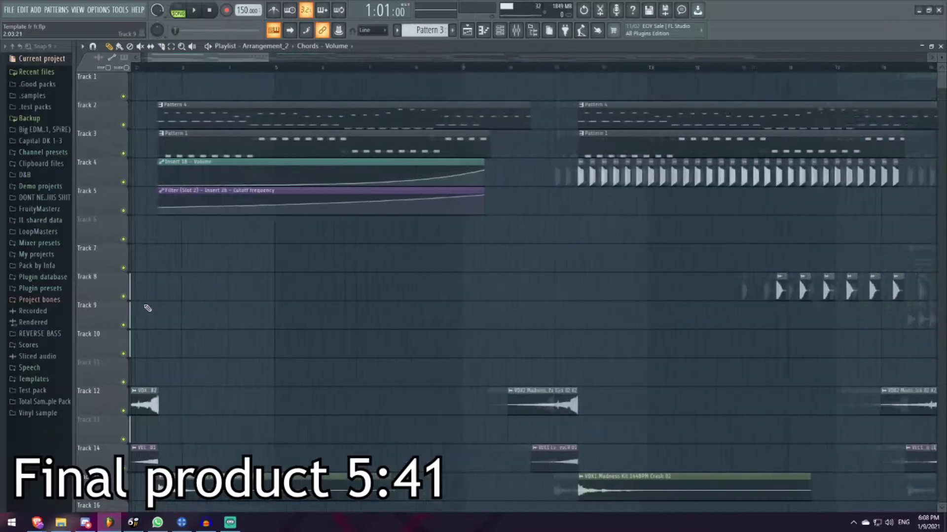
{"action": "scroll", "coordinate": [219, 200], "scroll_direction": "down", "scroll_amount": 5}
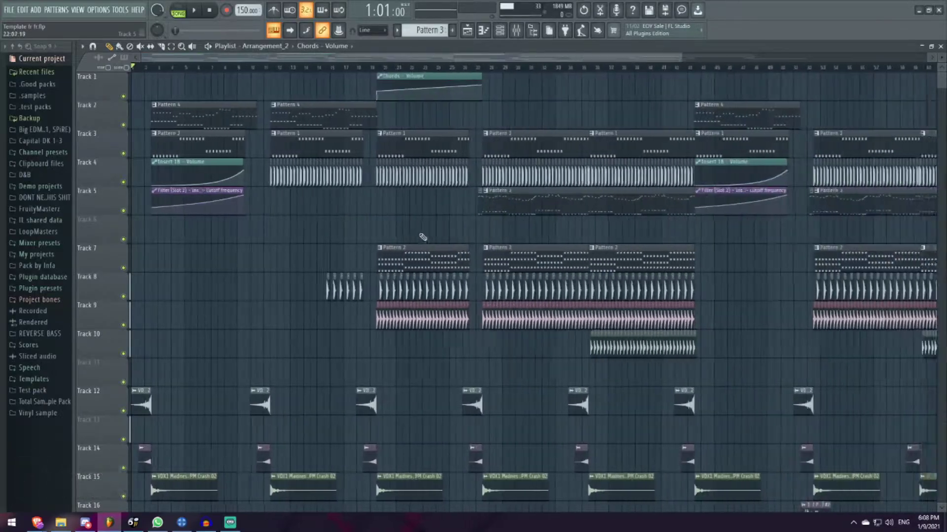
{"action": "scroll", "coordinate": [219, 200], "scroll_direction": "down", "scroll_amount": 5}
{"action": "scroll", "coordinate": [219, 199], "scroll_direction": "up", "scroll_amount": 3}
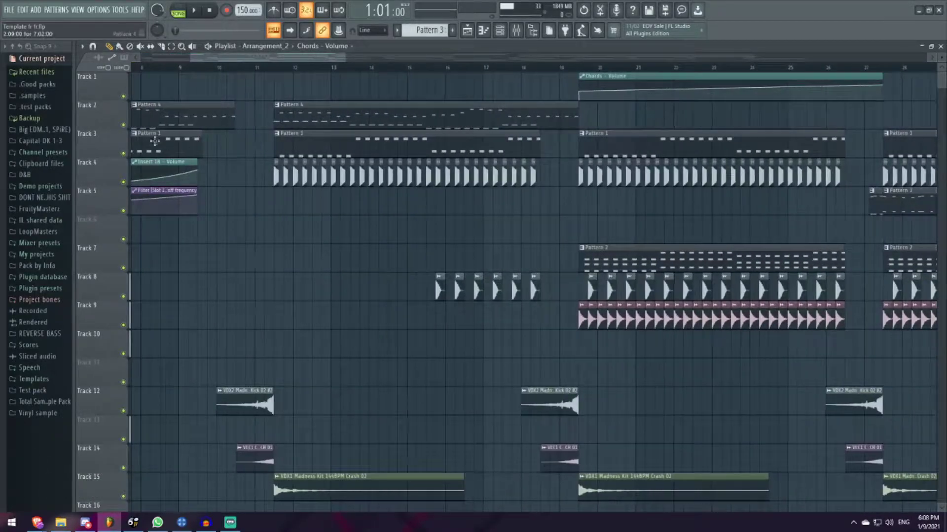
Solo Track 4, then Track 3 with the bass pattern, and play them alone
{"action": "left_click", "coordinate": [129, 157]}
{"action": "scroll", "coordinate": [264, 156], "scroll_direction": "up", "scroll_amount": 6}
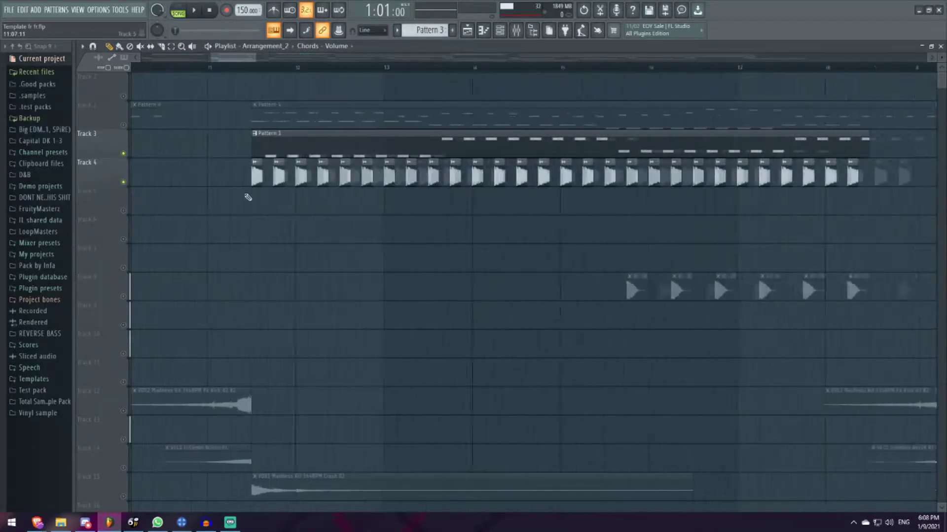
{"action": "scroll", "coordinate": [244, 163], "scroll_direction": "down", "scroll_amount": 3}
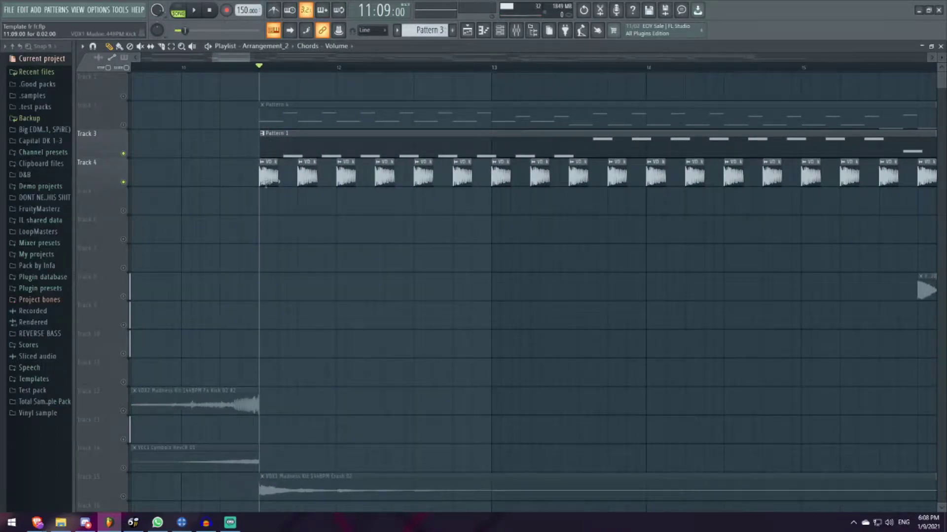
{"action": "left_click", "coordinate": [125, 183]}
{"action": "key", "text": "space"}
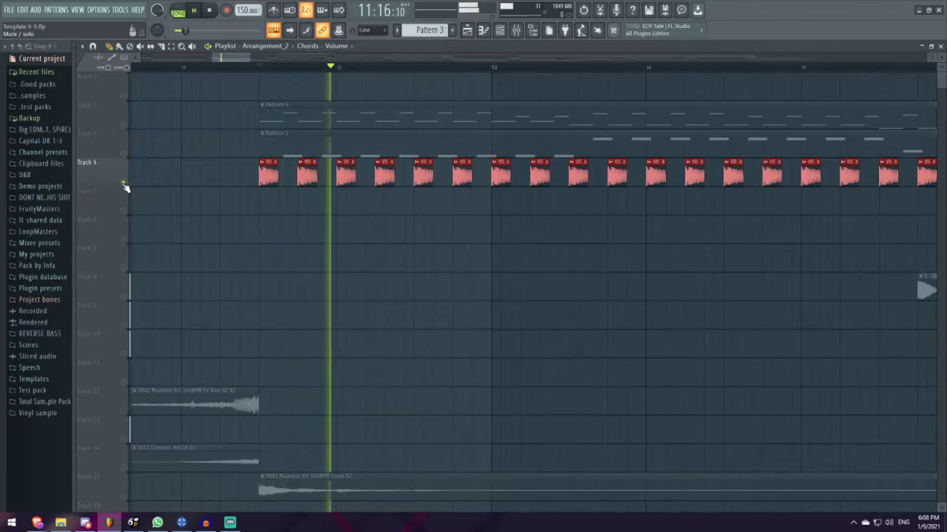
{"action": "key", "text": "space"}
{"action": "left_click", "coordinate": [124, 155]}
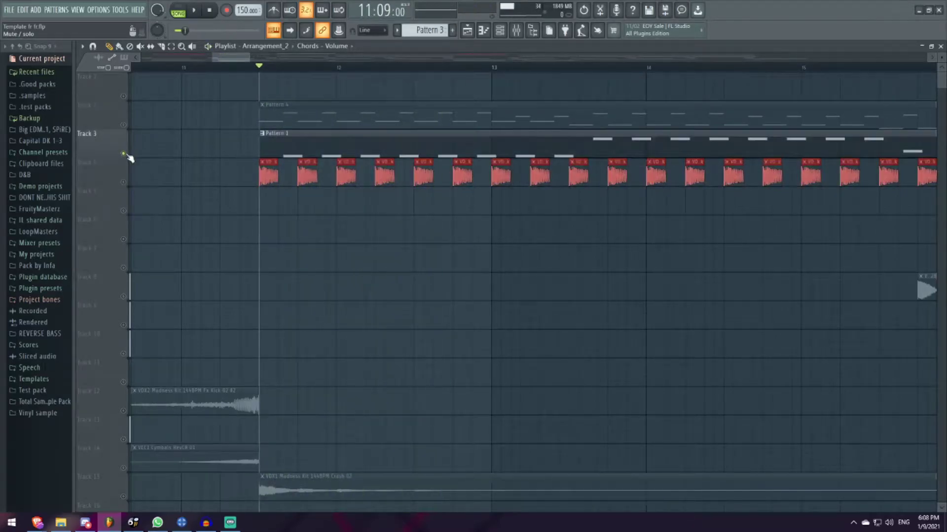
{"action": "key", "text": "space"}
{"action": "key", "text": "space"}
Inspect Pattern 1's bass notes, then play and stop the arrangement
{"action": "double_click", "coordinate": [296, 171]}
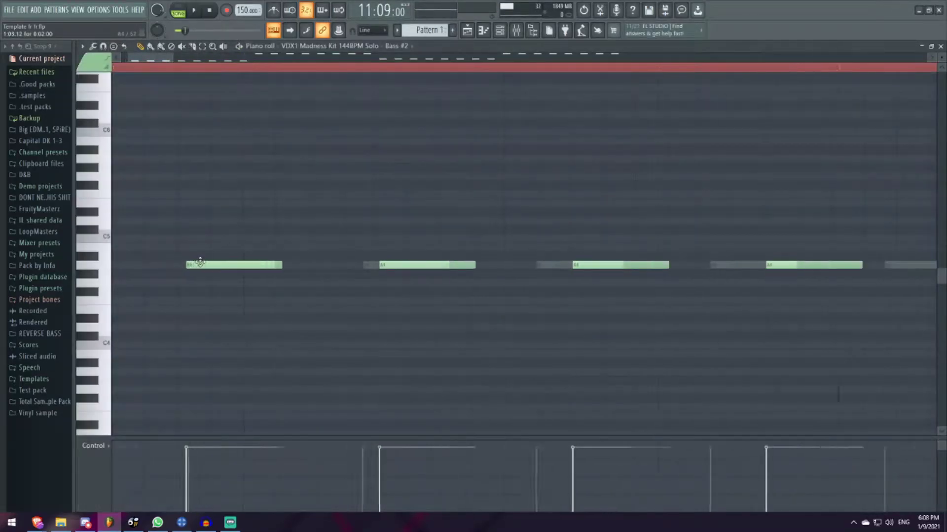
{"action": "scroll", "coordinate": [159, 263], "scroll_direction": "up", "scroll_amount": 3}
{"action": "scroll", "coordinate": [158, 263], "scroll_direction": "down", "scroll_amount": 3}
{"action": "scroll", "coordinate": [141, 285], "scroll_direction": "up", "scroll_amount": 3}
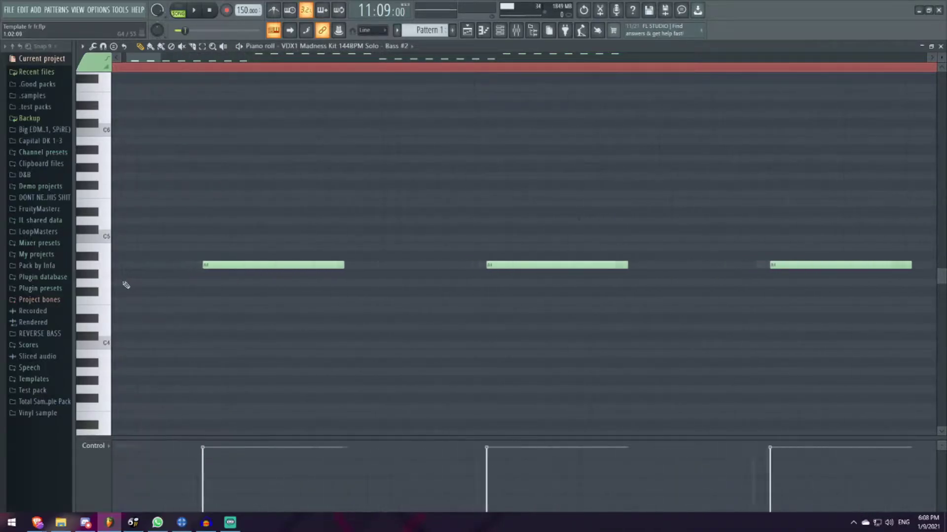
{"action": "scroll", "coordinate": [206, 268], "scroll_direction": "down", "scroll_amount": 3}
{"action": "left_click", "coordinate": [942, 46]}
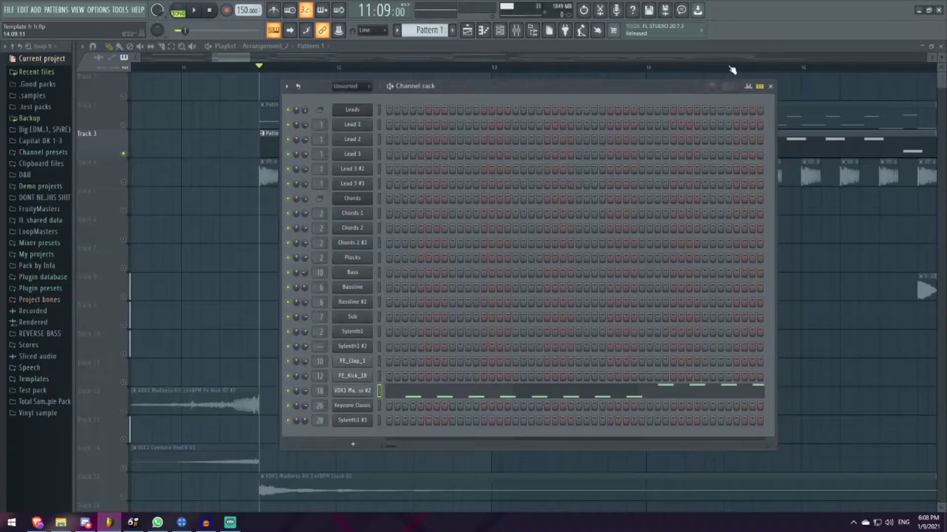
{"action": "left_click", "coordinate": [771, 86]}
{"action": "key", "text": "space"}
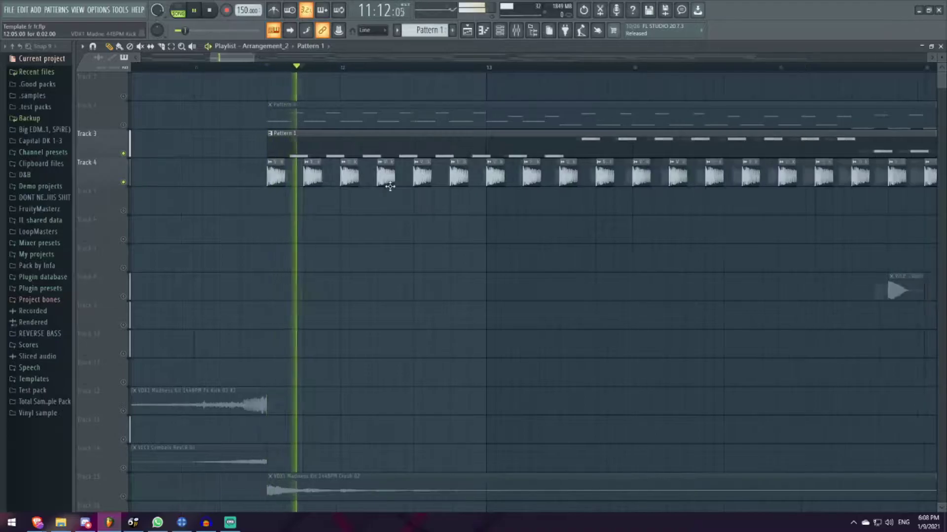
{"action": "scroll", "coordinate": [390, 187], "scroll_direction": "down", "scroll_amount": 3}
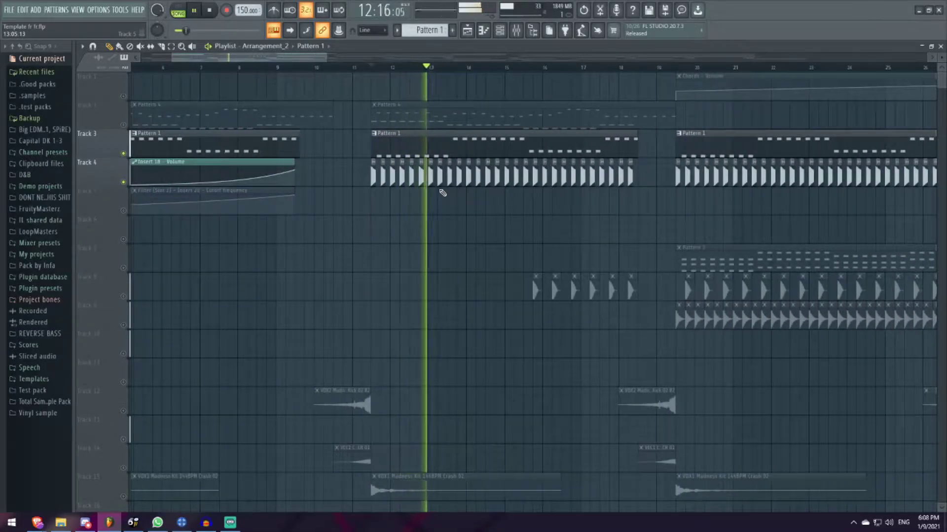
{"action": "scroll", "coordinate": [390, 187], "scroll_direction": "up", "scroll_amount": 3}
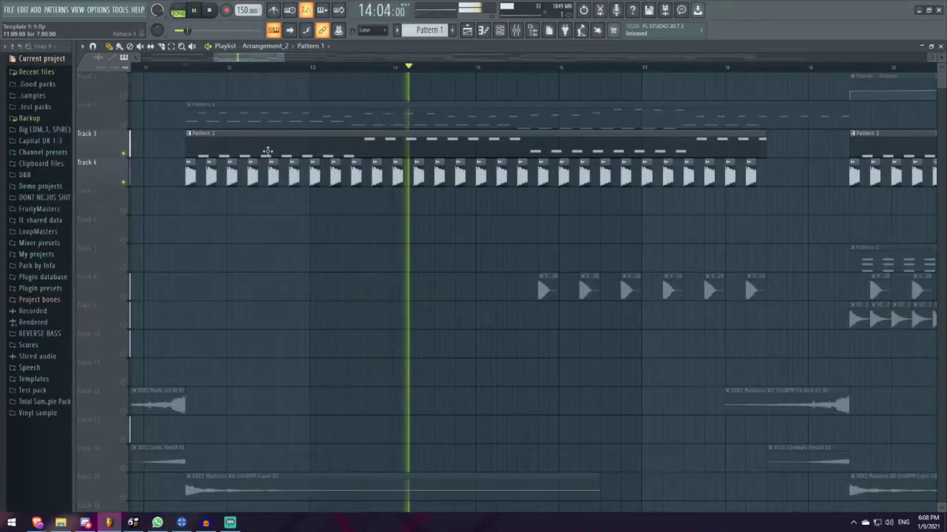
{"action": "key", "text": "space"}
Review the Bass #2 sampler's sample waveform settings, then close the channel windows
{"action": "left_click", "coordinate": [501, 32]}
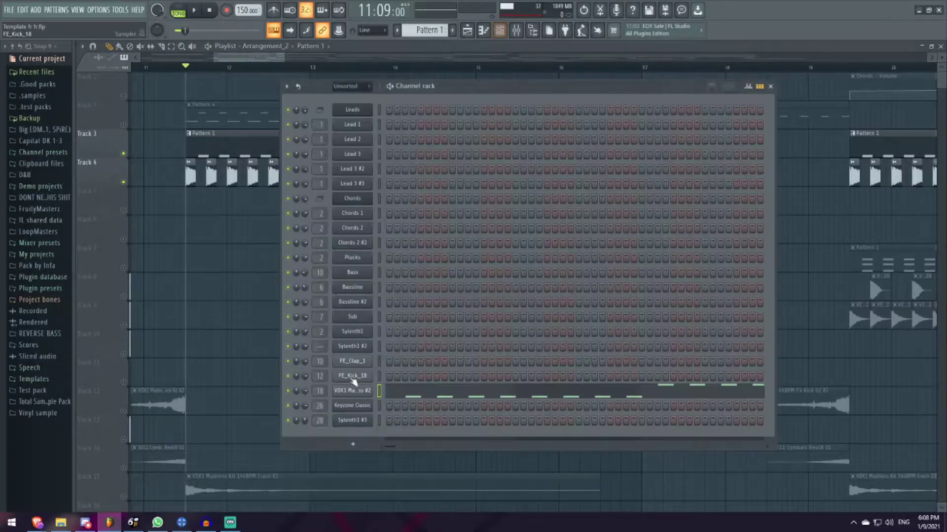
{"action": "left_click", "coordinate": [354, 391]}
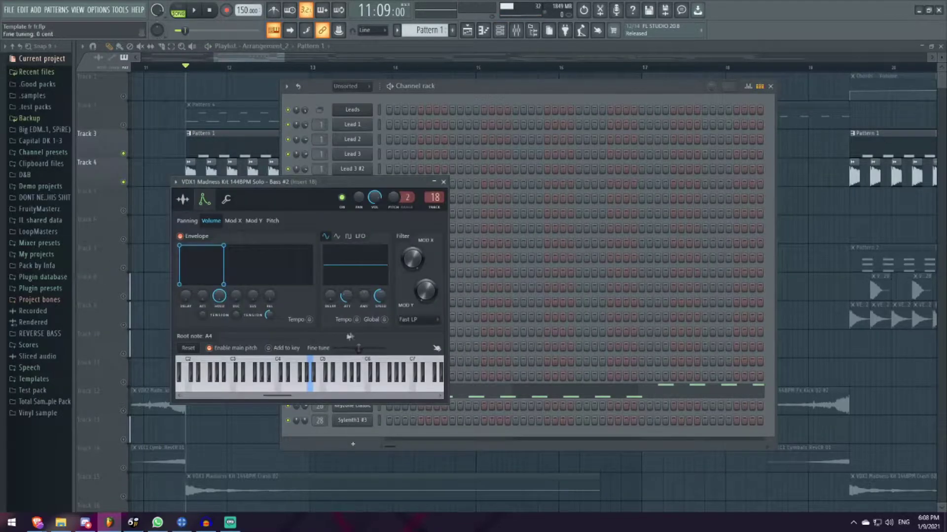
{"action": "left_click", "coordinate": [183, 200]}
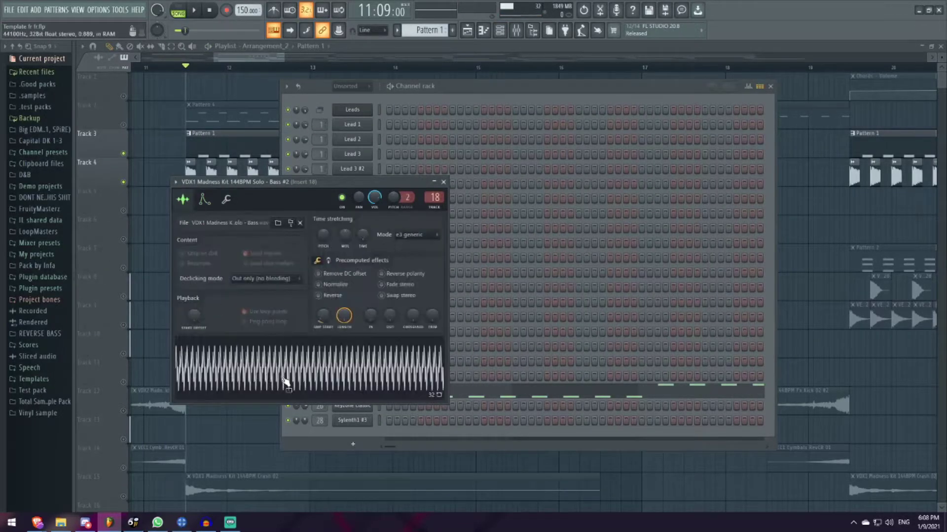
{"action": "left_click", "coordinate": [444, 183]}
{"action": "left_click", "coordinate": [770, 87]}
{"action": "scroll", "coordinate": [131, 184], "scroll_direction": "down", "scroll_amount": 5}
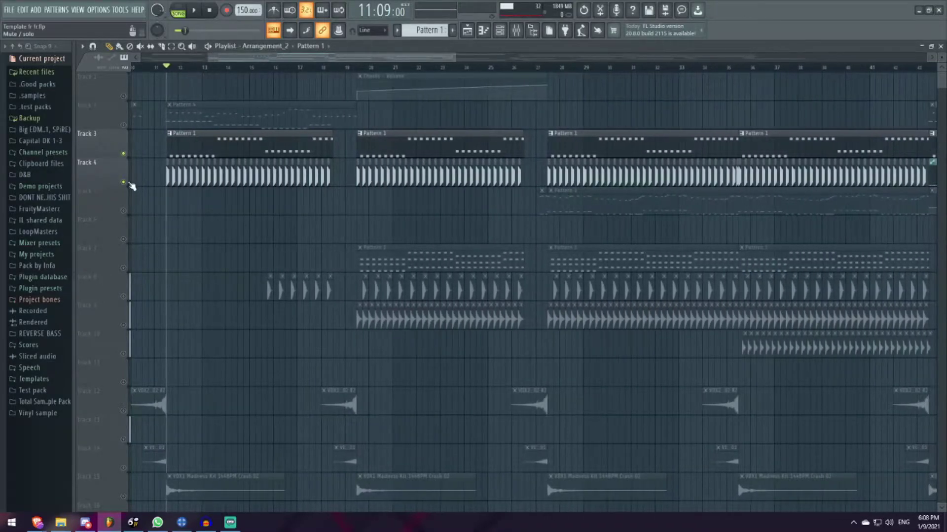
{"action": "scroll", "coordinate": [131, 185], "scroll_direction": "down", "scroll_amount": 3}
{"action": "scroll", "coordinate": [223, 184], "scroll_direction": "up", "scroll_amount": 3}
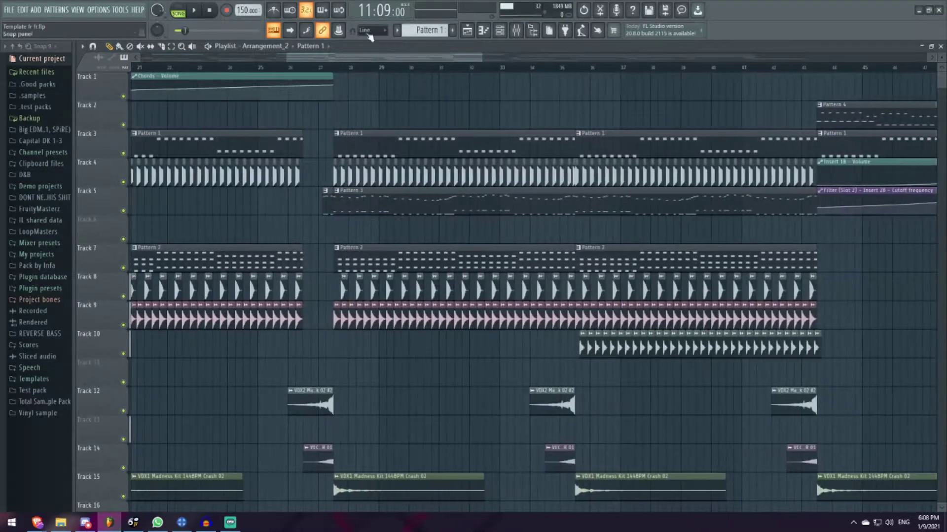
Check the Lead 1 synth controls, select Lead 3, and bring up the Leads channel menu
{"action": "left_click", "coordinate": [500, 31]}
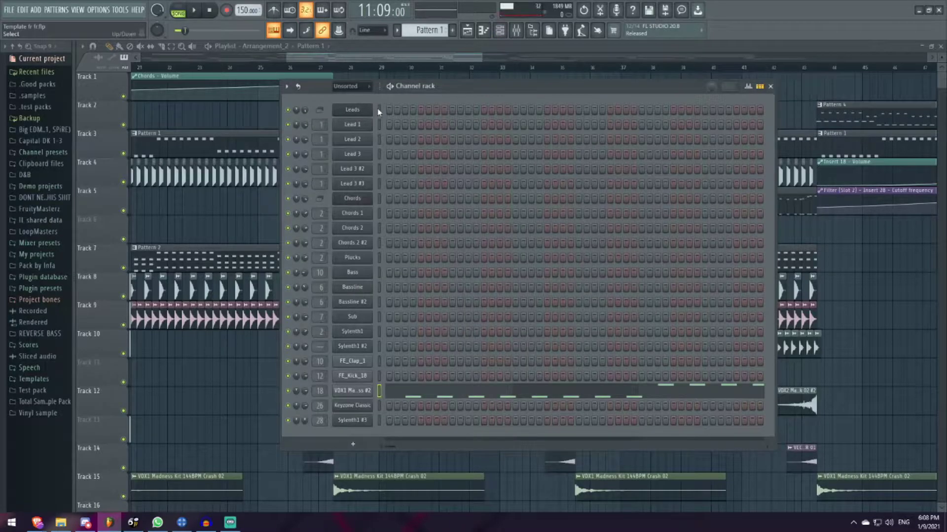
{"action": "scroll", "coordinate": [440, 30], "scroll_direction": "down", "scroll_amount": 2}
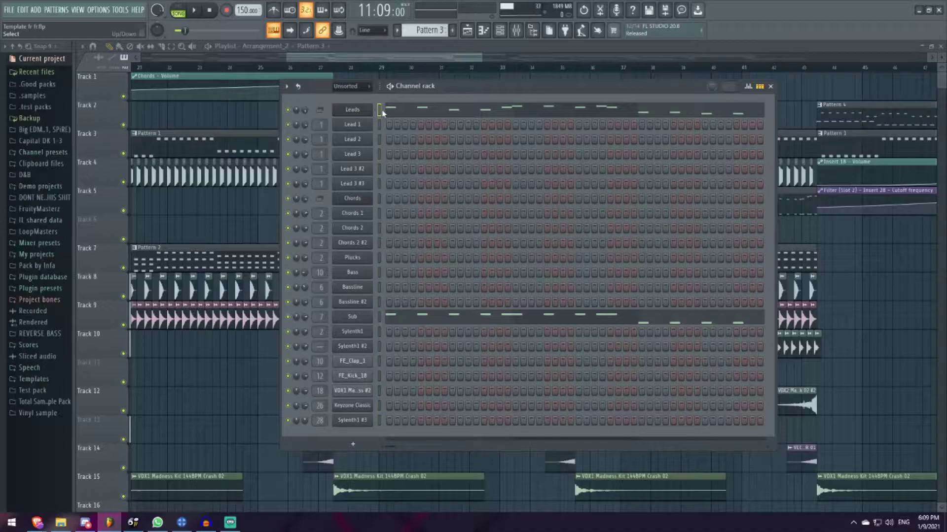
{"action": "left_click", "coordinate": [352, 124]}
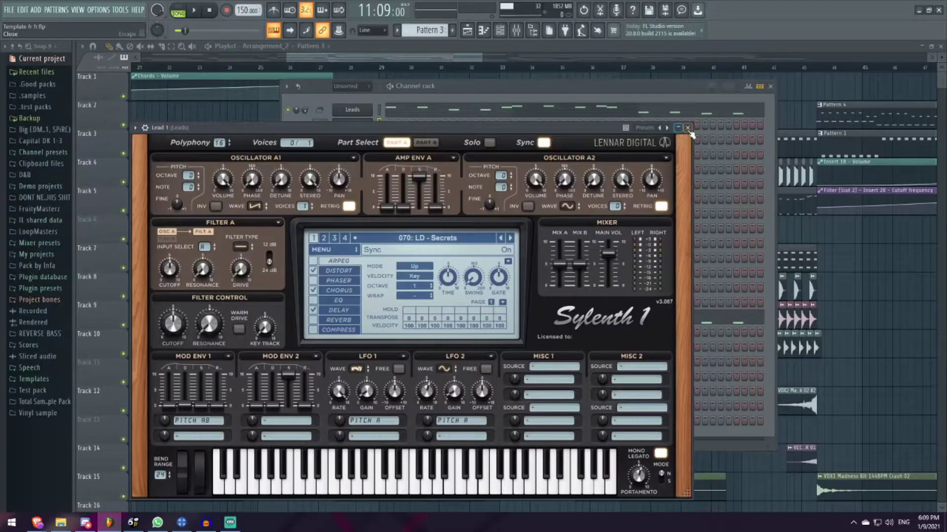
{"action": "left_click", "coordinate": [690, 128]}
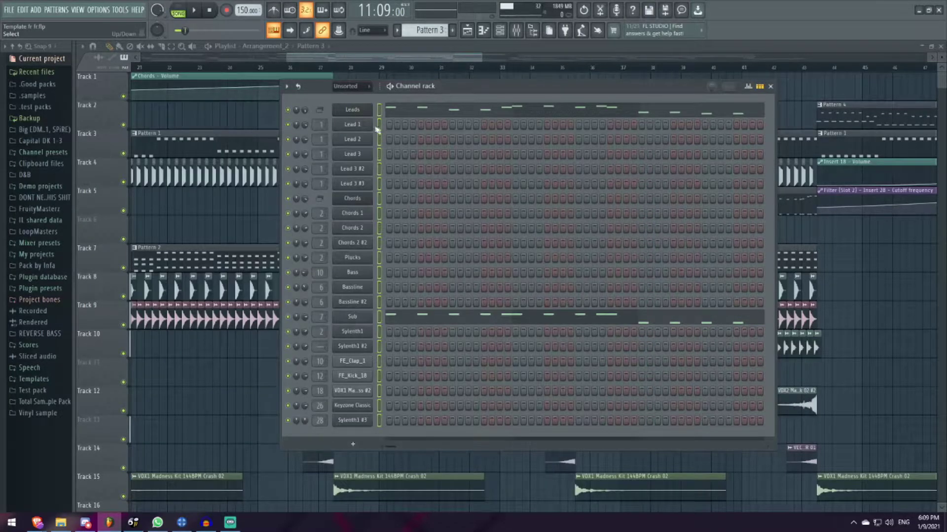
{"action": "left_click", "coordinate": [352, 124]}
{"action": "left_click", "coordinate": [687, 129]}
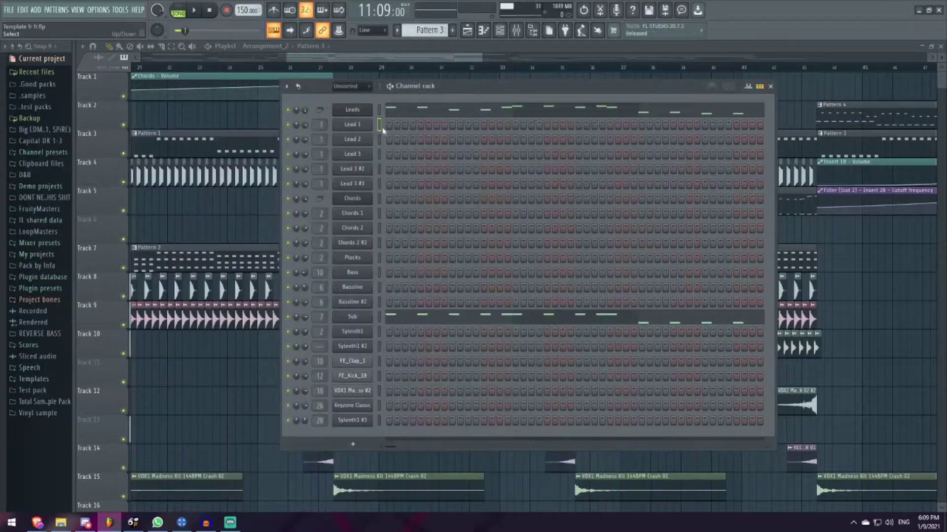
{"action": "left_click", "coordinate": [378, 154]}
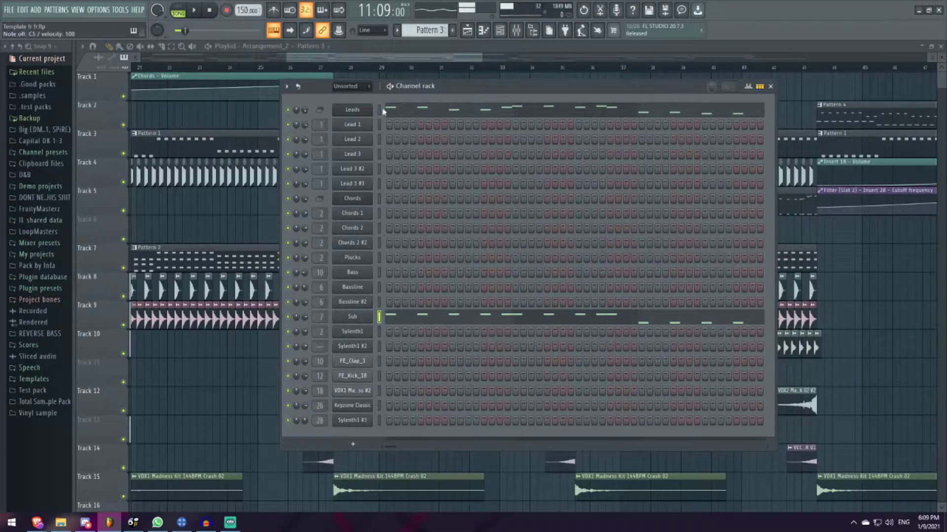
{"action": "right_click", "coordinate": [352, 109]}
Play the Leads melody in the piano roll, then close it and the channel rack
{"action": "left_click", "coordinate": [399, 113]}
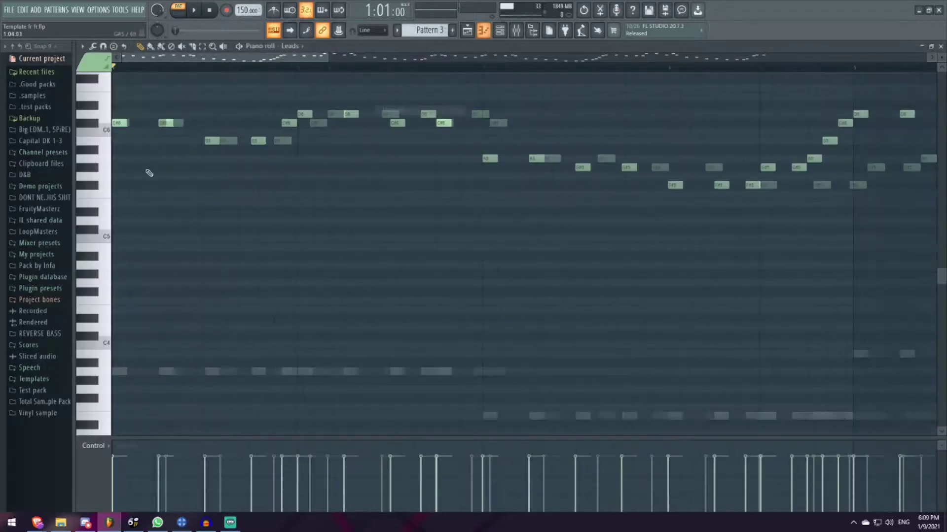
{"action": "scroll", "coordinate": [158, 143], "scroll_direction": "down", "scroll_amount": 3}
{"action": "key", "text": "space"}
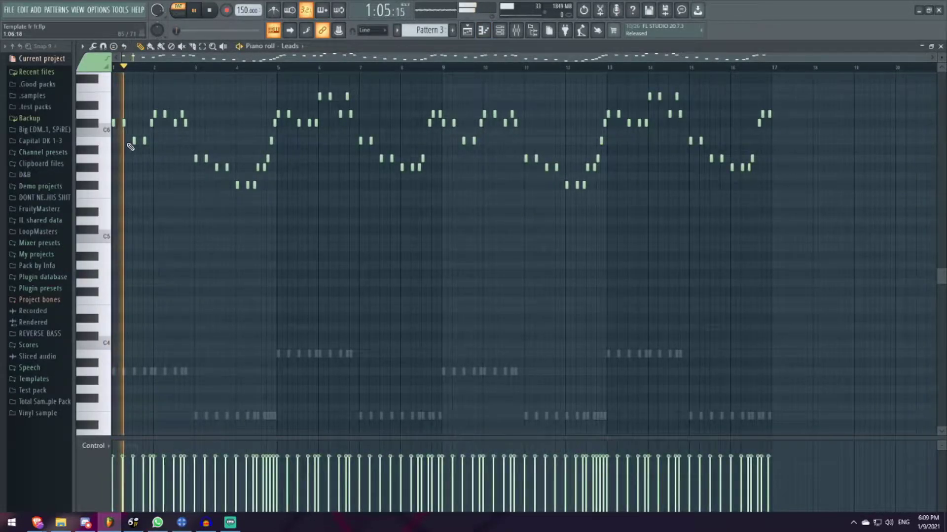
{"action": "left_click", "coordinate": [939, 47]}
{"action": "key", "text": "space"}
{"action": "left_click", "coordinate": [772, 87]}
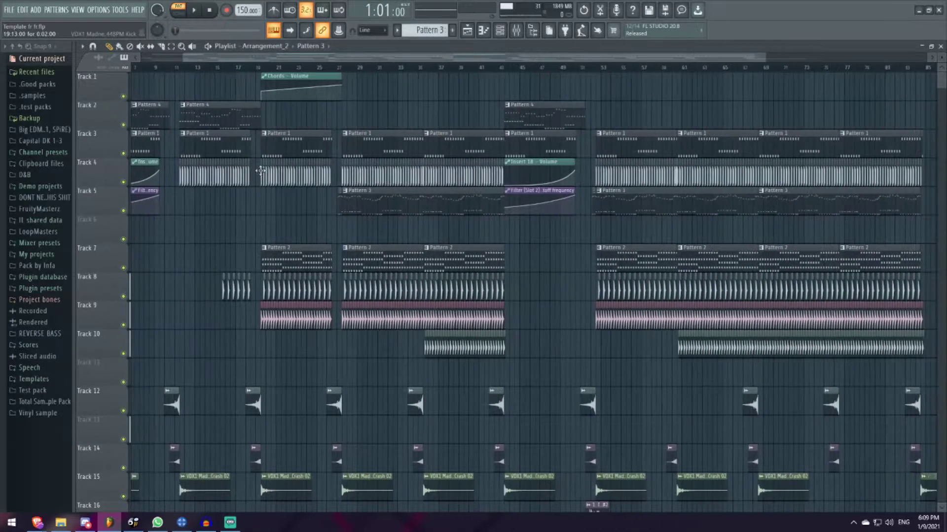
{"action": "scroll", "coordinate": [288, 169], "scroll_direction": "down", "scroll_amount": 5}
{"action": "scroll", "coordinate": [295, 81], "scroll_direction": "down", "scroll_amount": 5}
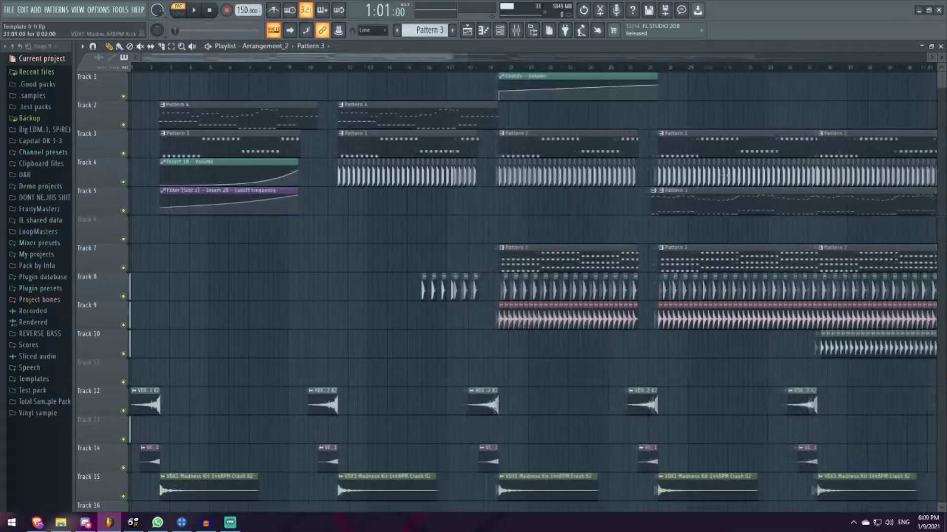
{"action": "scroll", "coordinate": [325, 78], "scroll_direction": "down", "scroll_amount": 5}
{"action": "scroll", "coordinate": [328, 71], "scroll_direction": "up", "scroll_amount": 3}
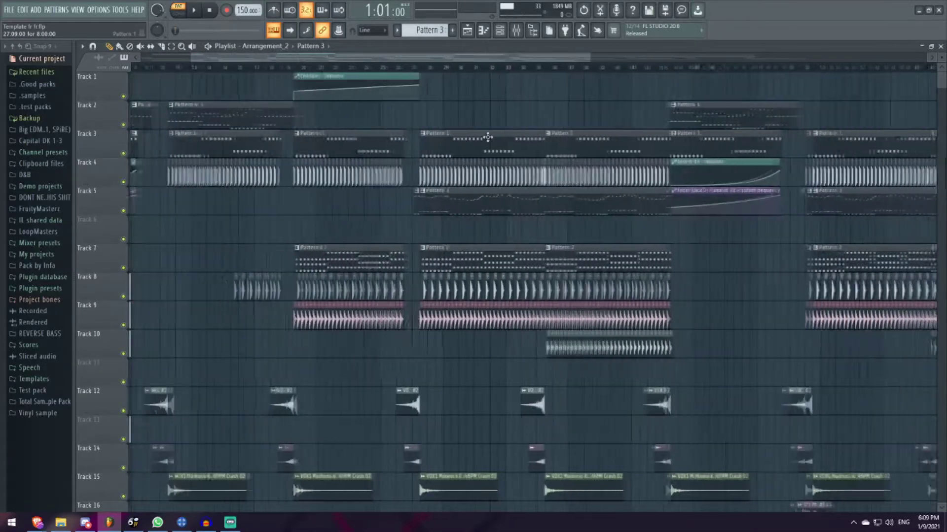
{"action": "scroll", "coordinate": [355, 71], "scroll_direction": "down", "scroll_amount": 3}
Keep only tracks 3–5 audible and play them from bar 27
{"action": "left_click", "coordinate": [372, 70]}
{"action": "key", "text": "space"}
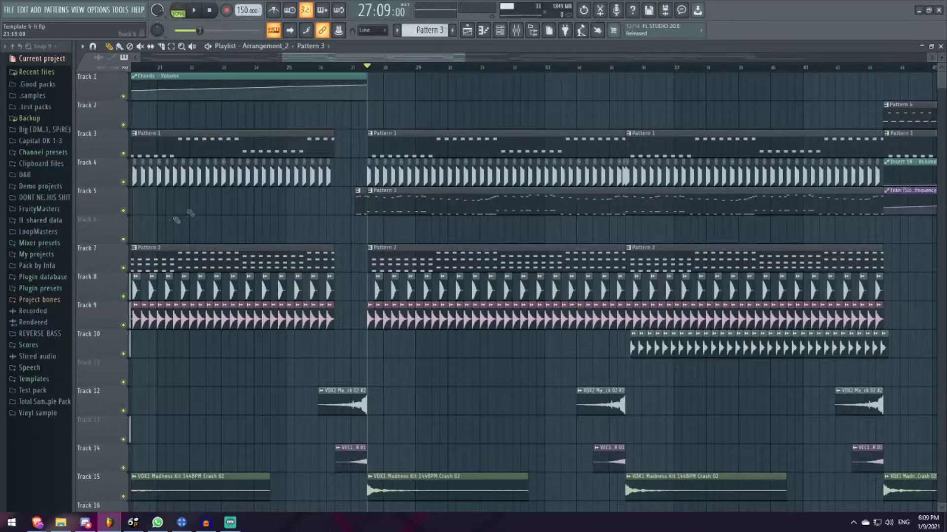
{"action": "right_click", "coordinate": [124, 212]}
{"action": "left_click", "coordinate": [124, 183]}
{"action": "left_click", "coordinate": [124, 155]}
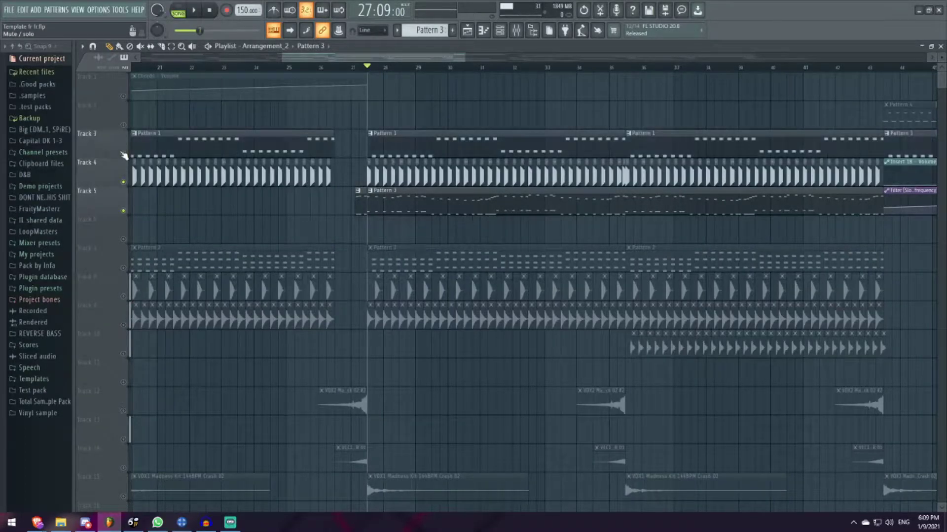
{"action": "key", "text": "space"}
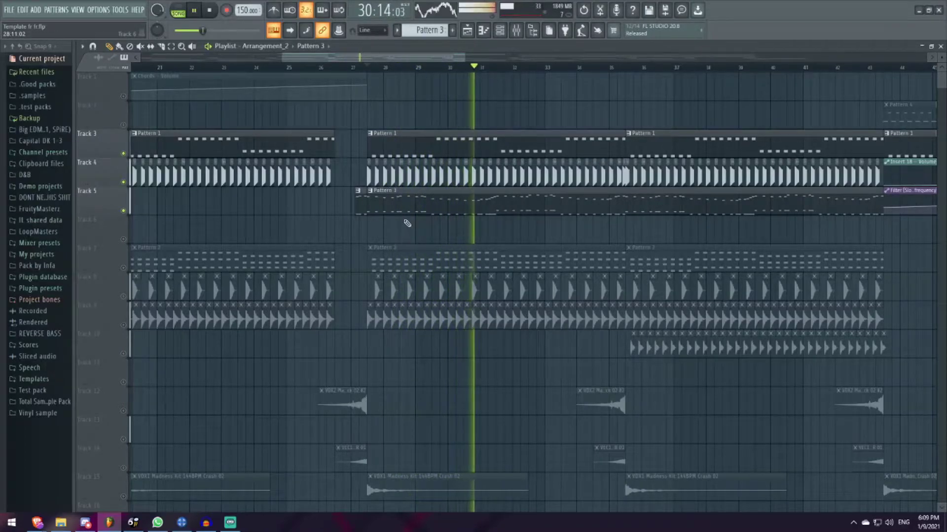
{"action": "key", "text": "space"}
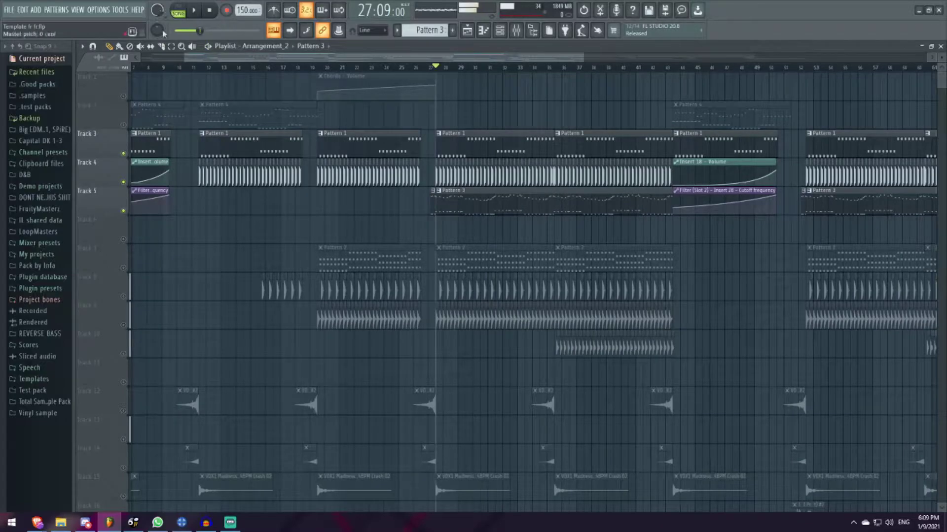
{"action": "scroll", "coordinate": [126, 81], "scroll_direction": "up", "scroll_amount": 5}
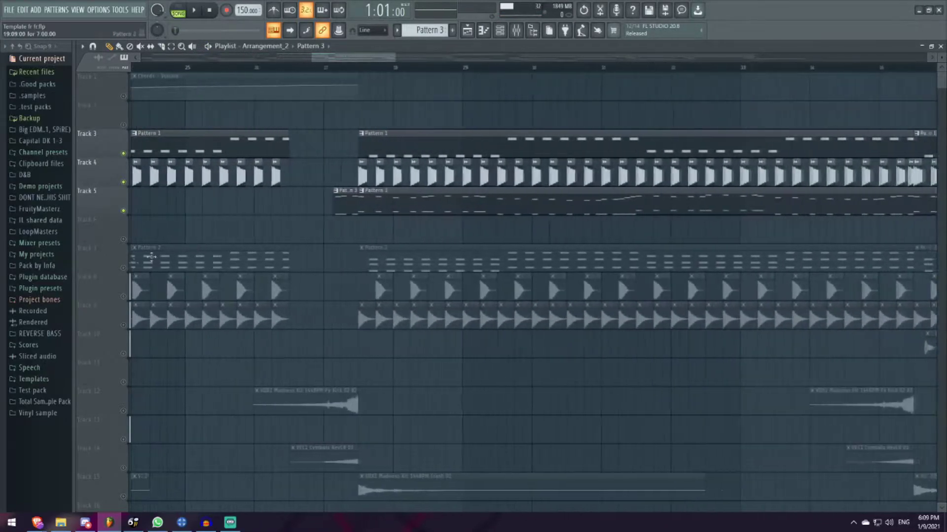
Open Pattern 2's Chords notes in the piano roll and play them in pattern mode
{"action": "left_click", "coordinate": [363, 69]}
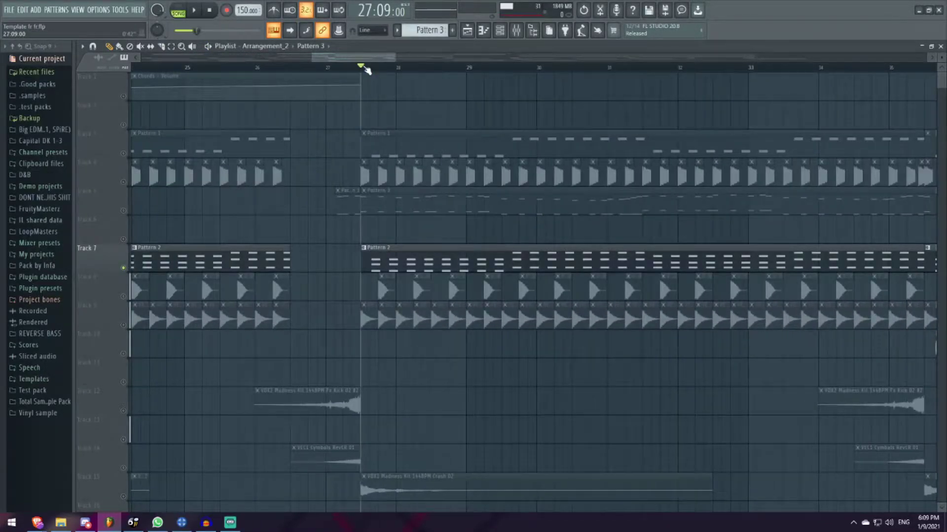
{"action": "left_click", "coordinate": [500, 32]}
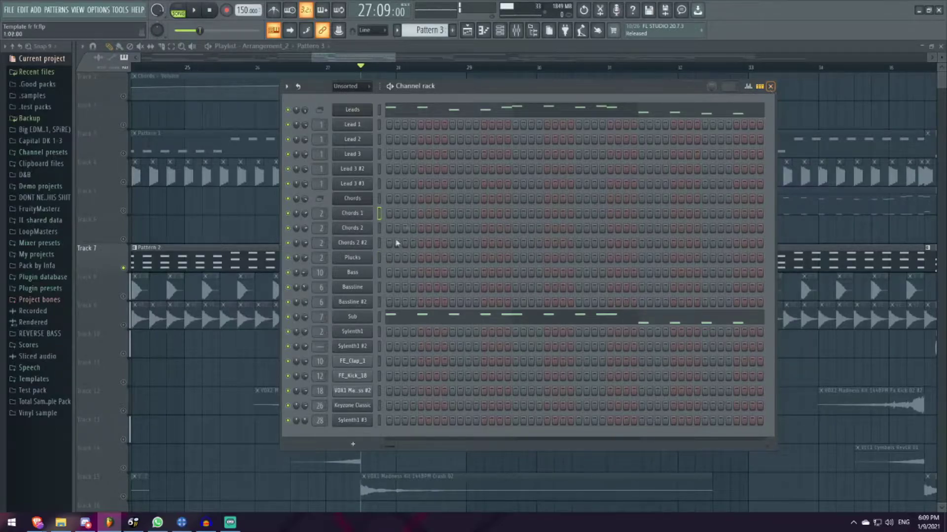
{"action": "key", "text": "KP_Subtract"}
{"action": "right_click", "coordinate": [367, 199]}
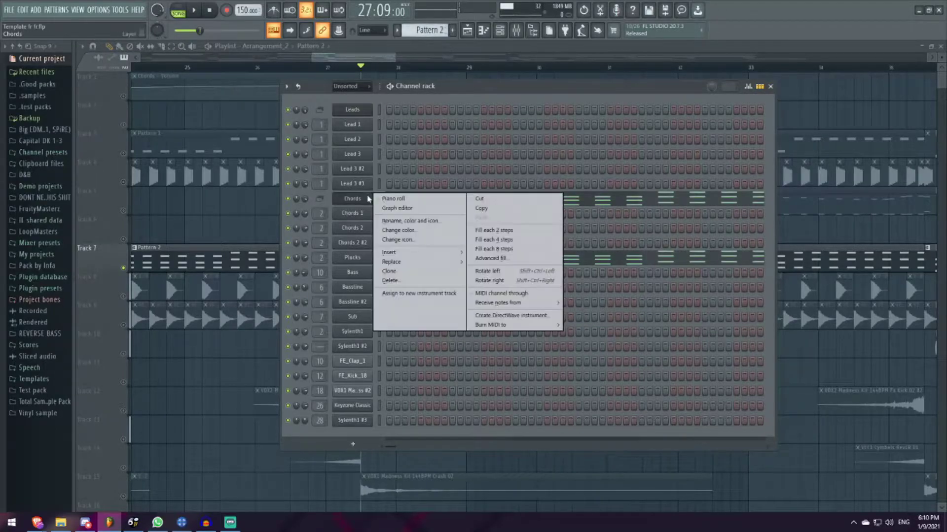
{"action": "left_click", "coordinate": [388, 201]}
{"action": "scroll", "coordinate": [125, 247], "scroll_direction": "up", "scroll_amount": 3}
{"action": "left_click", "coordinate": [180, 11]}
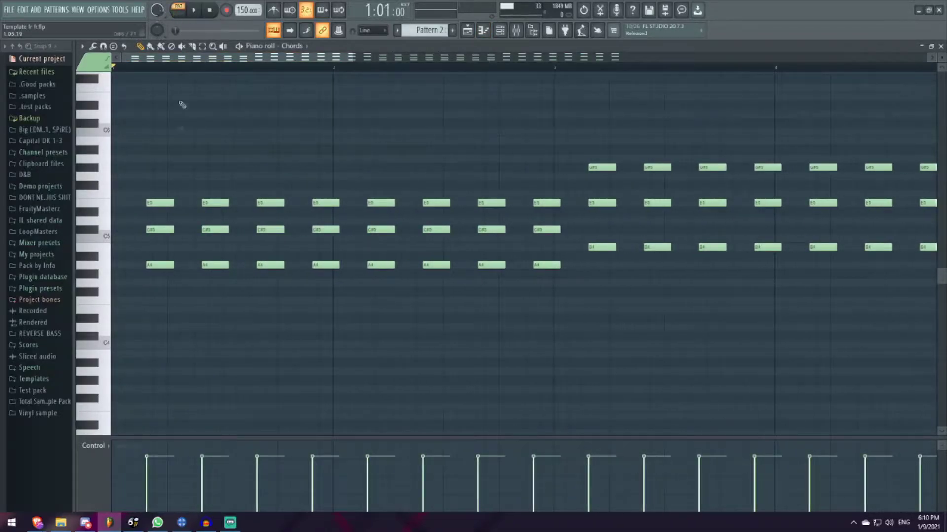
{"action": "key", "text": "space"}
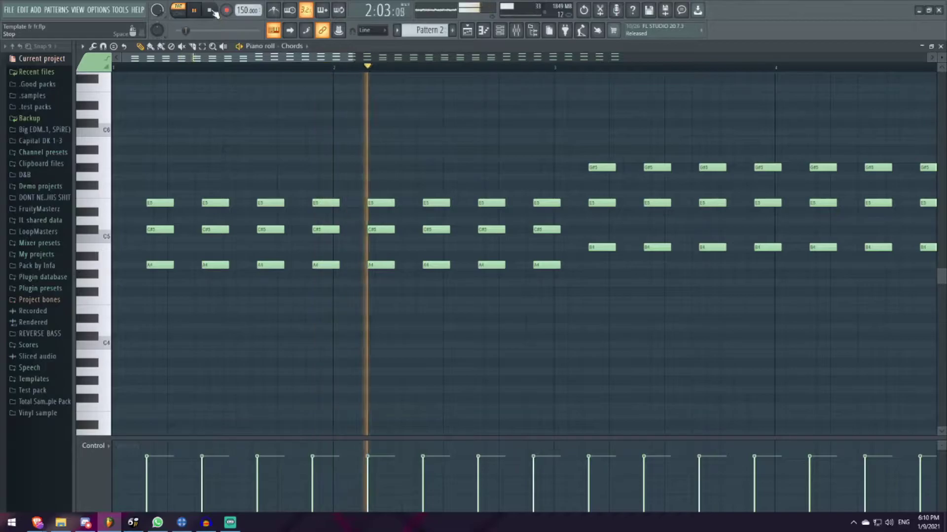
{"action": "left_click", "coordinate": [213, 10]}
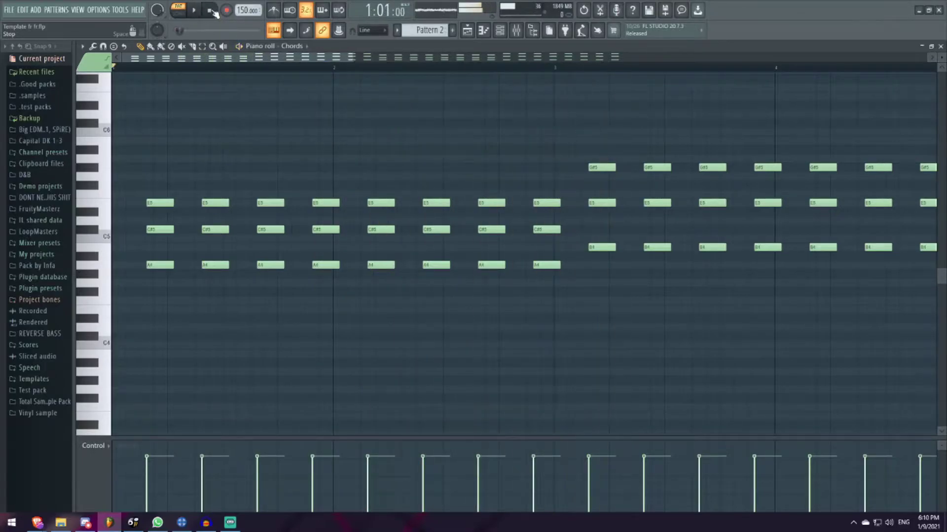
Close the Chords editor, unmute tracks 5, 4 and 3, and play from bar 27
{"action": "left_click", "coordinate": [940, 46]}
{"action": "left_click", "coordinate": [775, 86]}
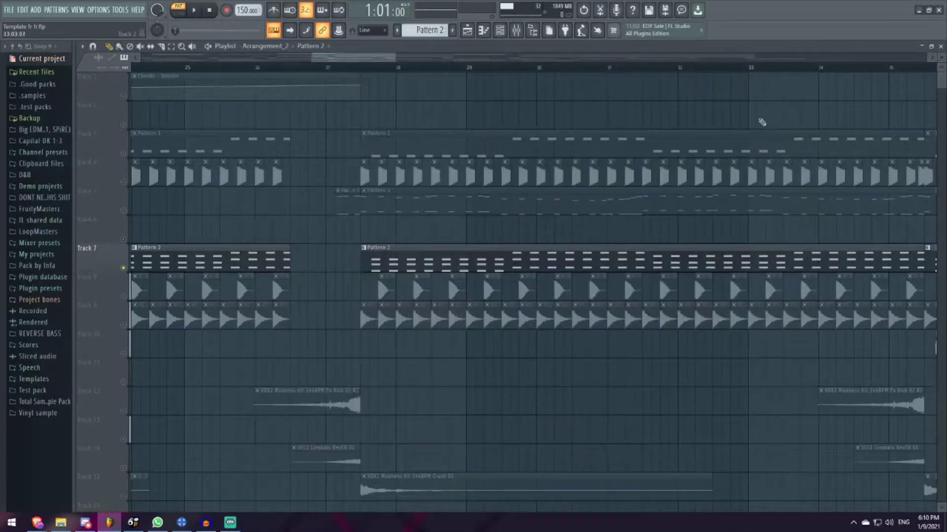
{"action": "scroll", "coordinate": [369, 74], "scroll_direction": "down", "scroll_amount": 3}
{"action": "scroll", "coordinate": [369, 74], "scroll_direction": "up", "scroll_amount": 3}
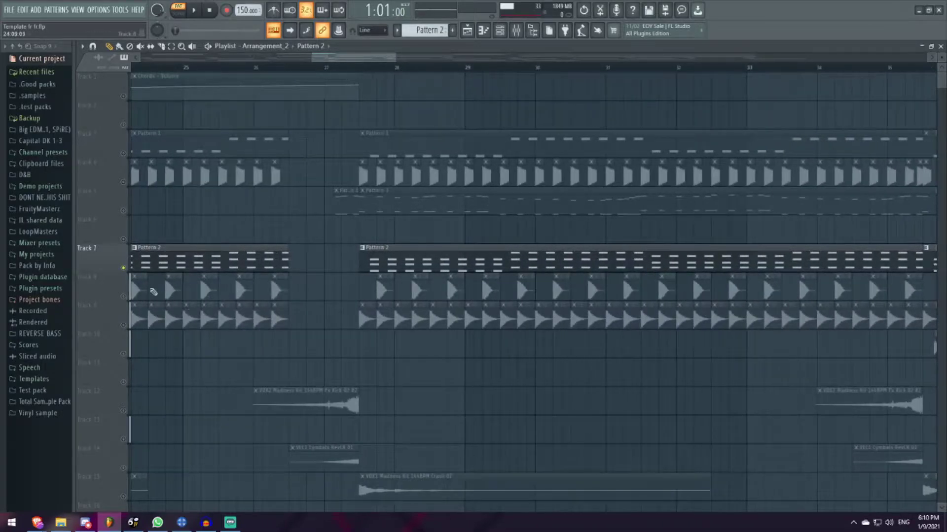
{"action": "left_click", "coordinate": [124, 212]}
{"action": "left_click", "coordinate": [124, 185]}
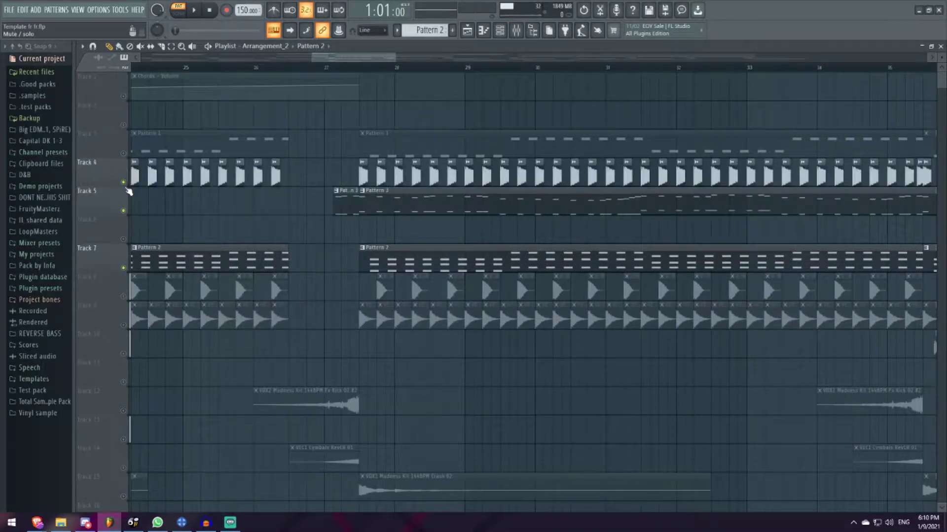
{"action": "left_click", "coordinate": [124, 156]}
{"action": "left_click", "coordinate": [367, 68]}
{"action": "key", "text": "space"}
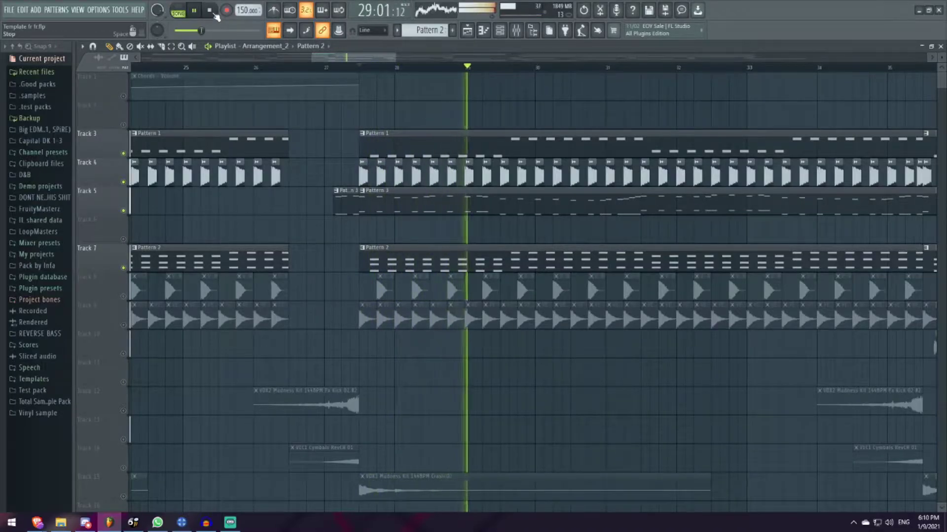
{"action": "left_click", "coordinate": [210, 10]}
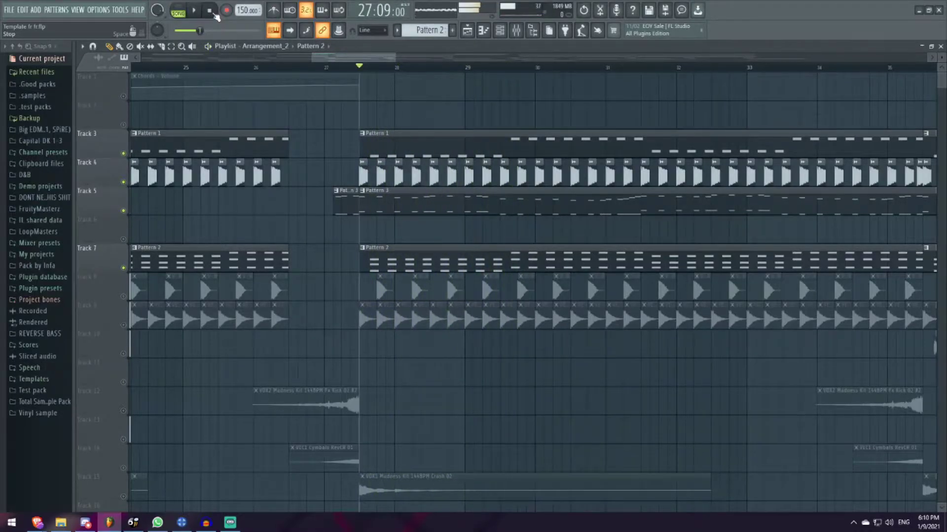
{"action": "scroll", "coordinate": [481, 261], "scroll_direction": "down", "scroll_amount": 5}
{"action": "scroll", "coordinate": [481, 261], "scroll_direction": "down", "scroll_amount": 2}
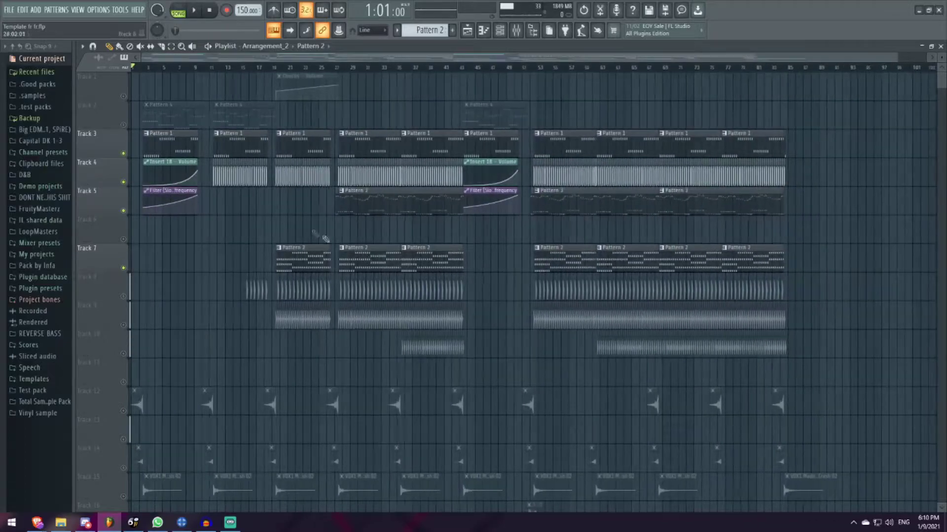
{"action": "scroll", "coordinate": [361, 281], "scroll_direction": "up", "scroll_amount": 4}
{"action": "scroll", "coordinate": [361, 281], "scroll_direction": "up", "scroll_amount": 4}
{"action": "scroll", "coordinate": [362, 281], "scroll_direction": "up", "scroll_amount": 4}
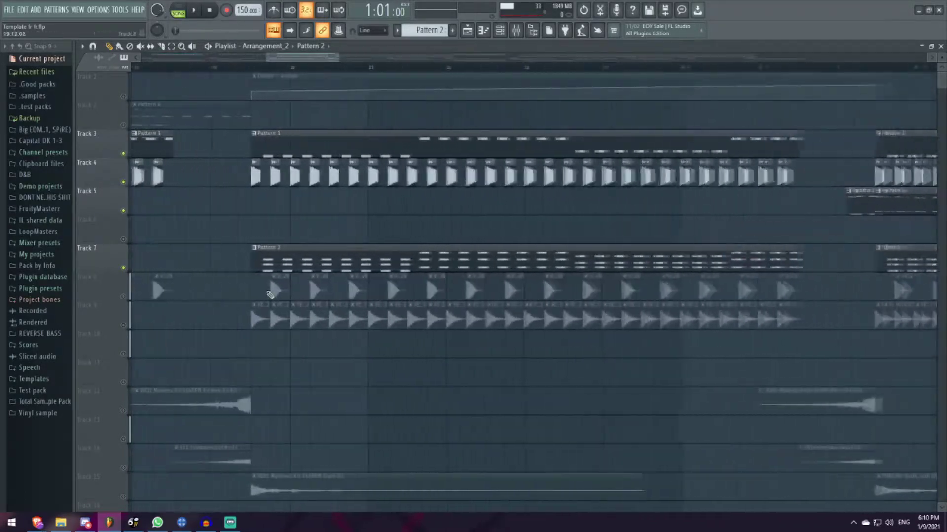
Inspect the VEC1 Cymbals RD 12 sample settings on track 9, then play and stop
{"action": "left_click", "coordinate": [126, 299]}
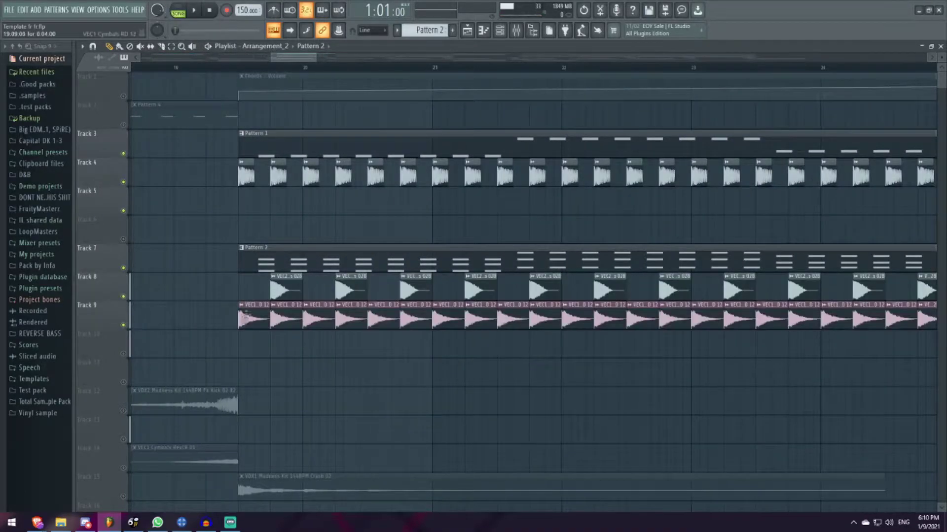
{"action": "double_click", "coordinate": [247, 319]}
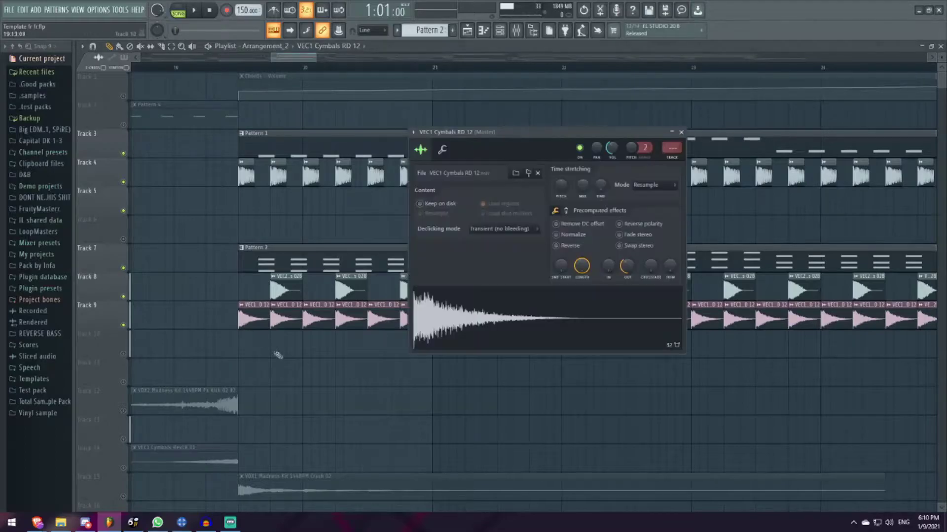
{"action": "left_click", "coordinate": [682, 133]}
{"action": "key", "text": "space"}
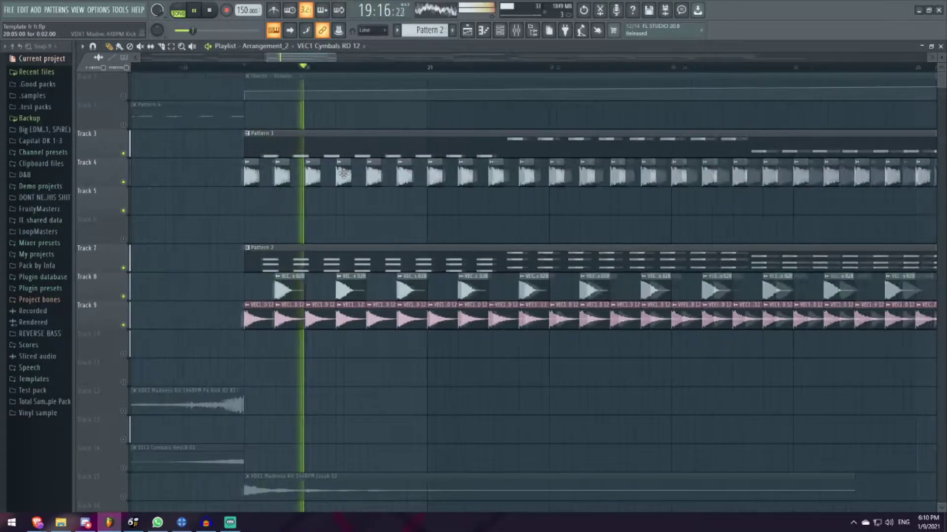
{"action": "scroll", "coordinate": [407, 197], "scroll_direction": "down", "scroll_amount": 4}
{"action": "key", "text": "space"}
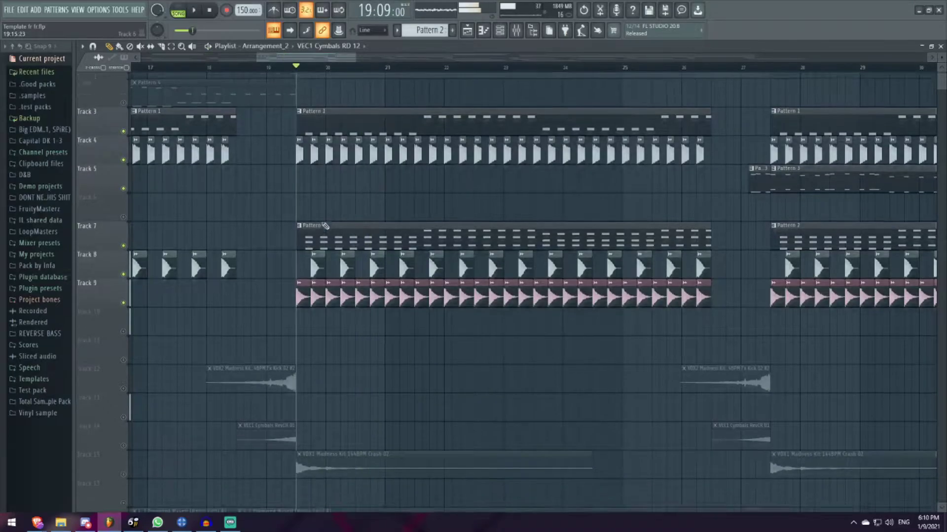
{"action": "scroll", "coordinate": [323, 220], "scroll_direction": "down", "scroll_amount": 3}
{"action": "scroll", "coordinate": [323, 219], "scroll_direction": "down", "scroll_amount": 3}
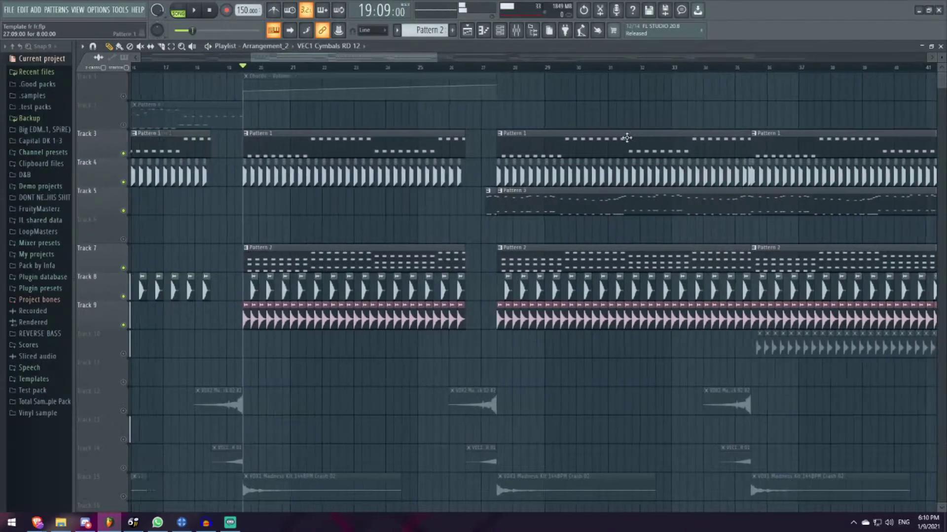
{"action": "scroll", "coordinate": [355, 149], "scroll_direction": "up", "scroll_amount": 3}
Audition the arrangement from bar 27, then move the play position to bar 35
{"action": "left_click", "coordinate": [426, 72]}
{"action": "key", "text": "space"}
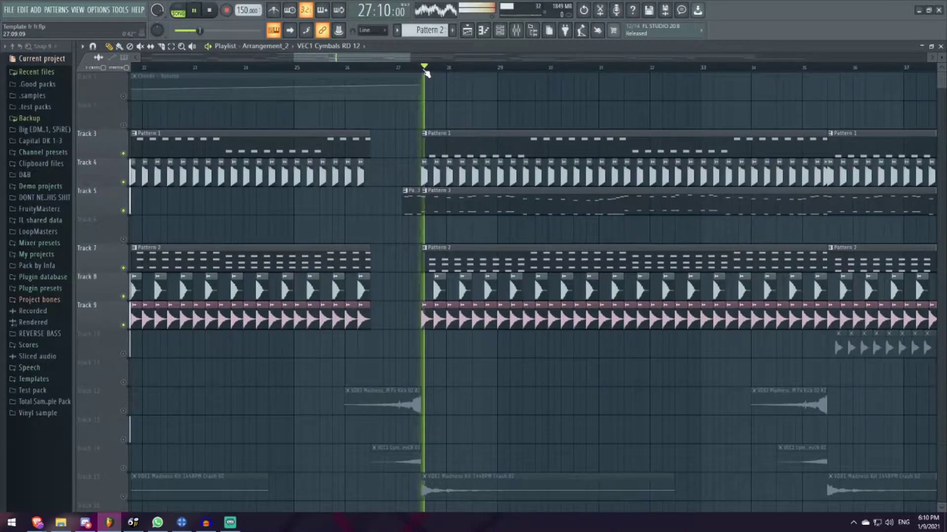
{"action": "scroll", "coordinate": [518, 222], "scroll_direction": "down", "scroll_amount": 4}
{"action": "scroll", "coordinate": [687, 226], "scroll_direction": "up", "scroll_amount": 2}
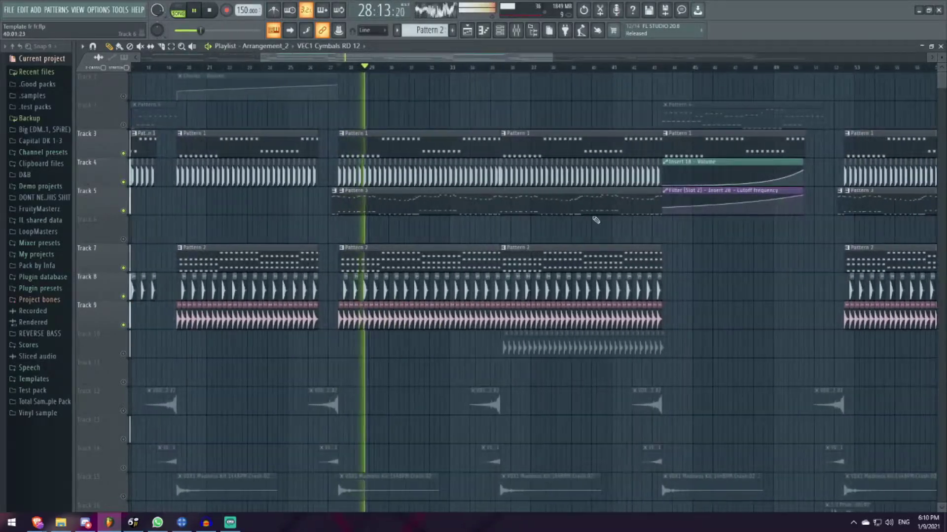
{"action": "key", "text": "space"}
{"action": "left_click", "coordinate": [508, 72]}
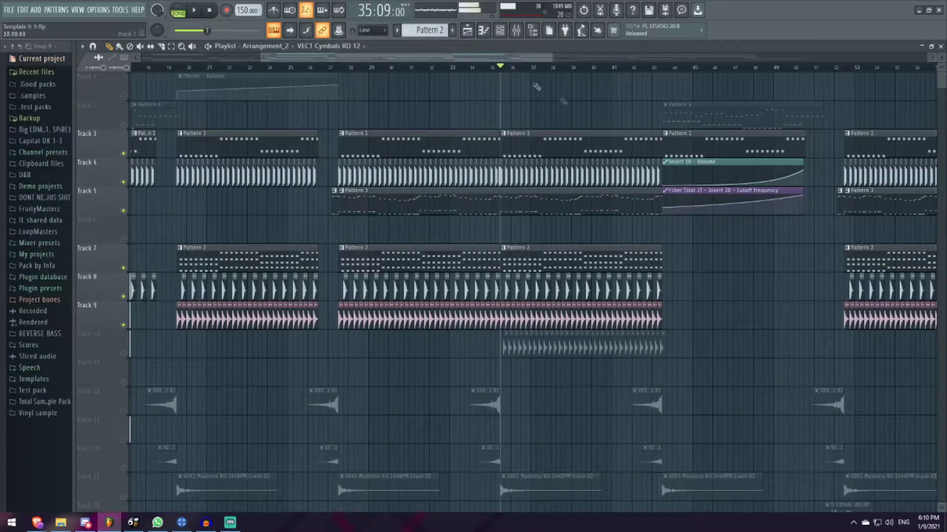
{"action": "scroll", "coordinate": [400, 215], "scroll_direction": "up", "scroll_amount": 5}
{"action": "scroll", "coordinate": [296, 297], "scroll_direction": "up", "scroll_amount": 4}
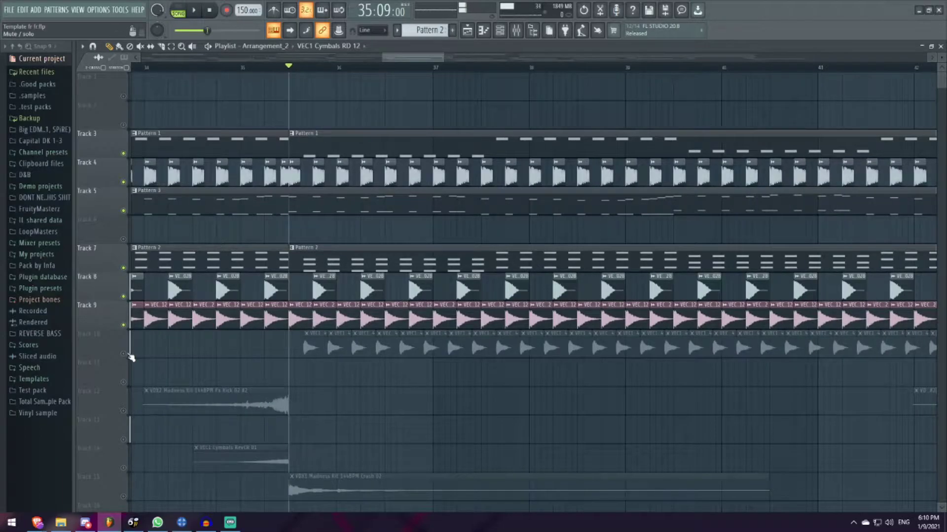
{"action": "left_click", "coordinate": [130, 356]}
{"action": "double_click", "coordinate": [368, 349]}
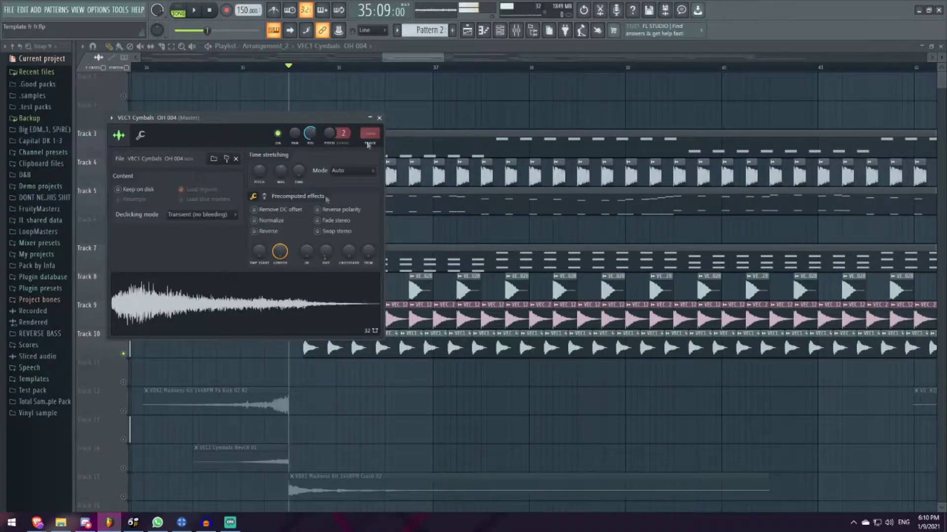
{"action": "left_click", "coordinate": [380, 117]}
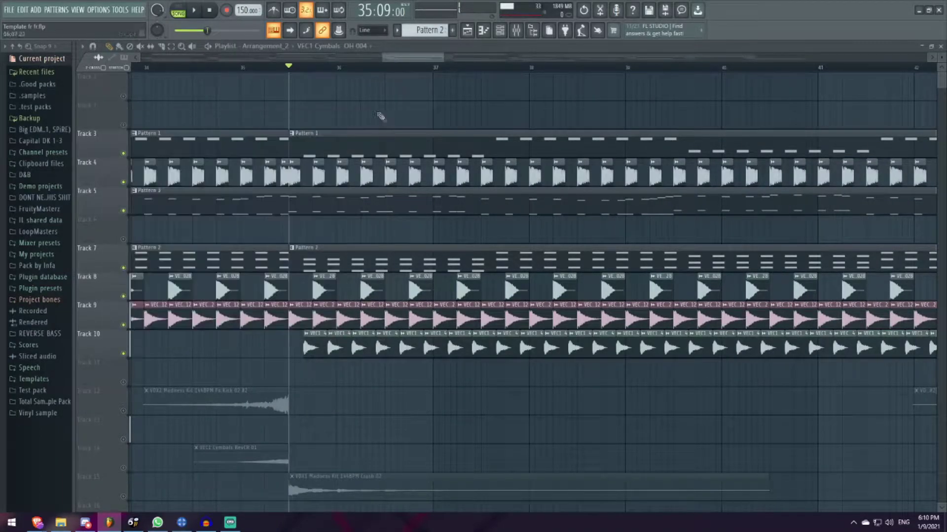
{"action": "left_click", "coordinate": [201, 11]}
{"action": "scroll", "coordinate": [518, 266], "scroll_direction": "down", "scroll_amount": 5}
{"action": "scroll", "coordinate": [562, 260], "scroll_direction": "down", "scroll_amount": 3}
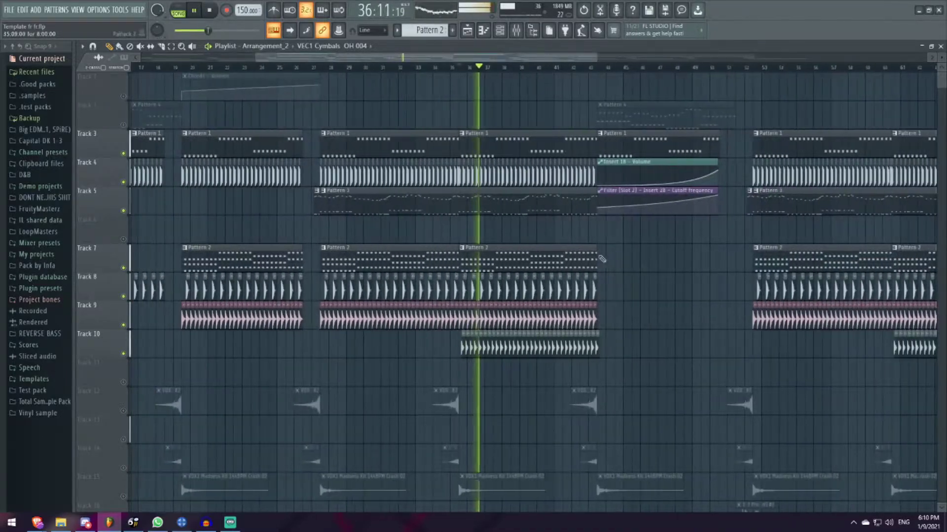
{"action": "scroll", "coordinate": [601, 257], "scroll_direction": "down", "scroll_amount": 3}
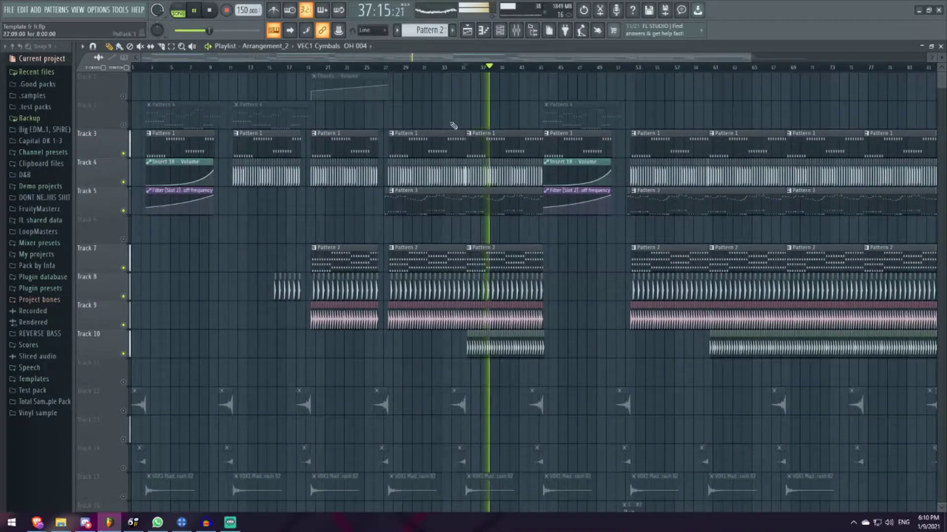
{"action": "key", "text": "space"}
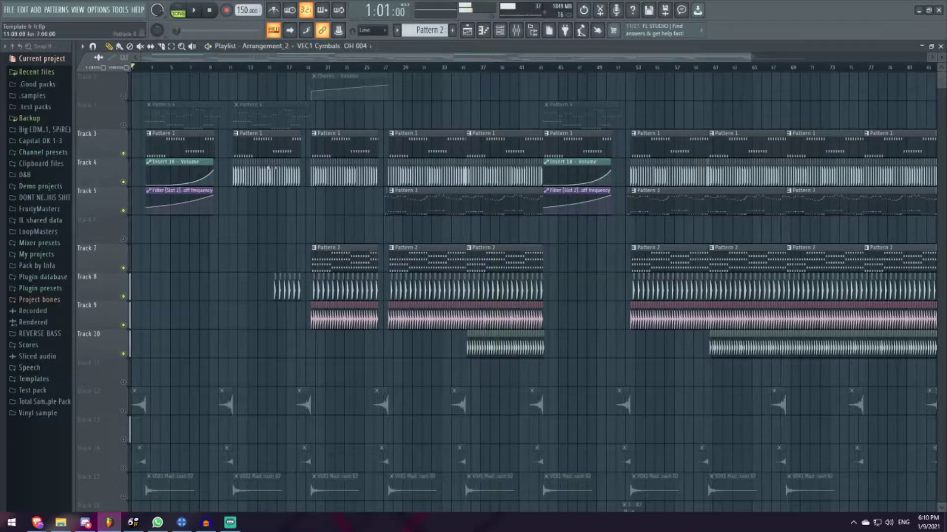
{"action": "scroll", "coordinate": [258, 140], "scroll_direction": "down", "scroll_amount": 8}
{"action": "scroll", "coordinate": [222, 222], "scroll_direction": "down", "scroll_amount": 1}
{"action": "scroll", "coordinate": [221, 296], "scroll_direction": "up", "scroll_amount": 4}
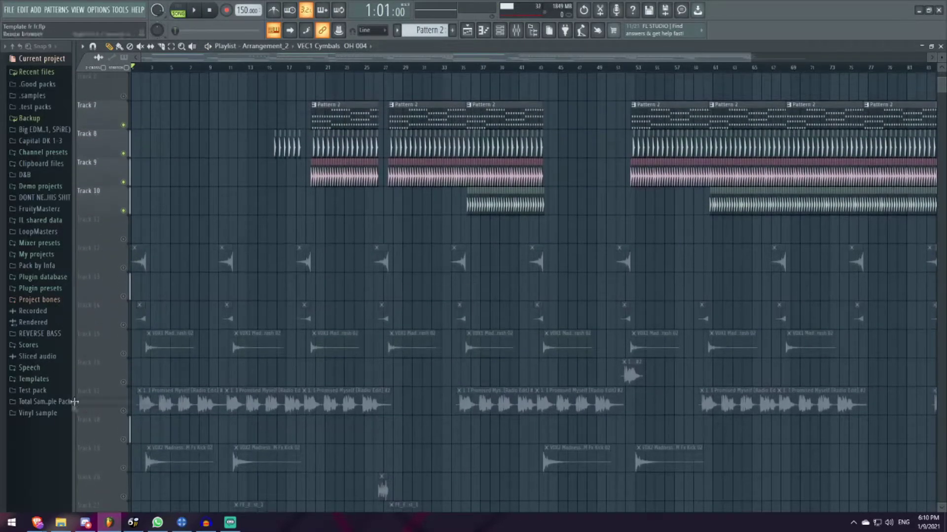
{"action": "left_click", "coordinate": [126, 416]}
{"action": "scroll", "coordinate": [296, 296], "scroll_direction": "up", "scroll_amount": 4}
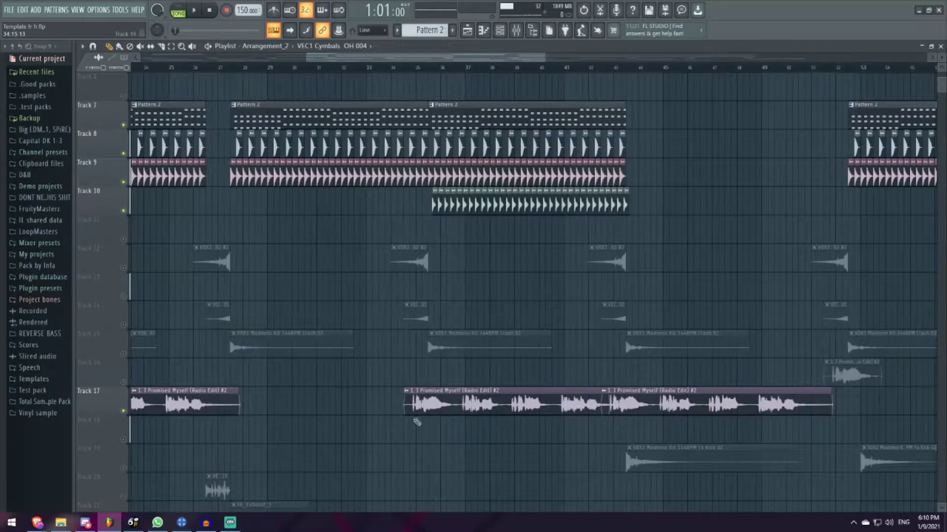
{"action": "double_click", "coordinate": [405, 405]}
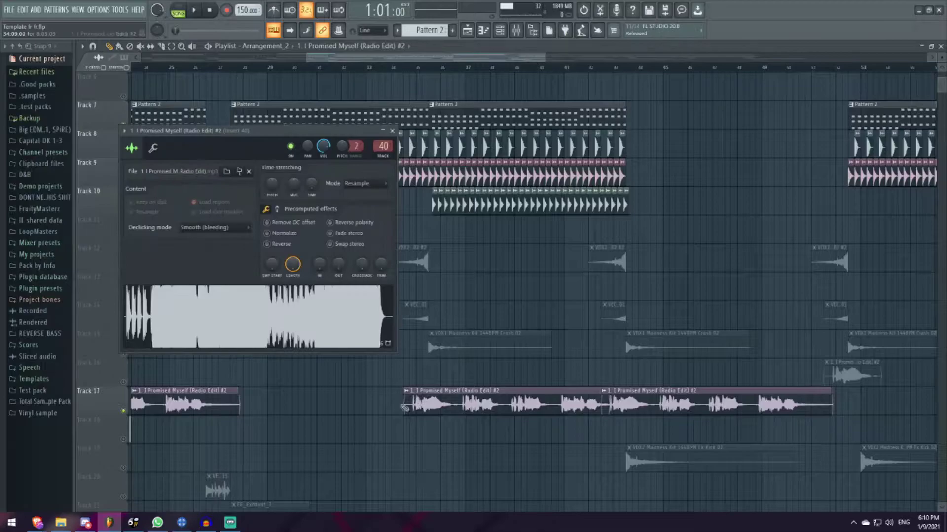
{"action": "left_click", "coordinate": [394, 132]}
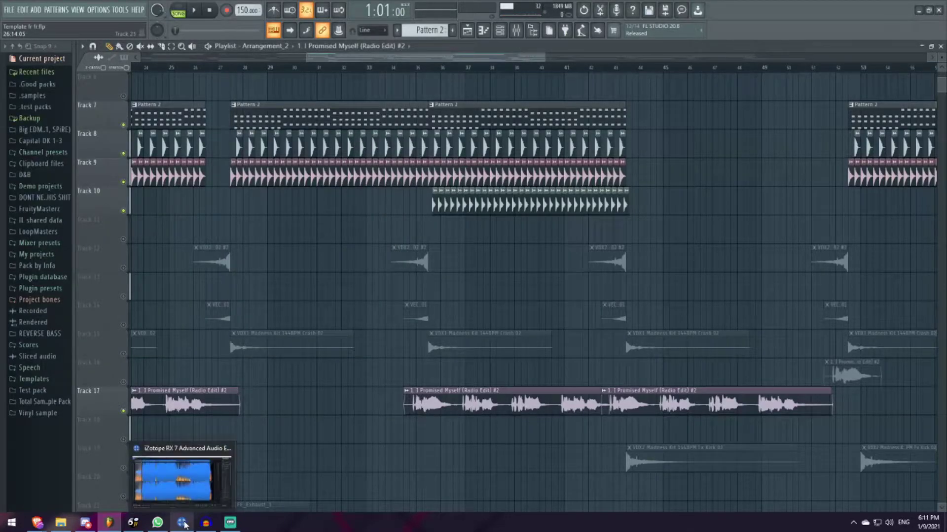
Bring up RX 7 with the Radio Edit FLAC and clear the selection at its start
{"action": "key", "text": "alt+Tab"}
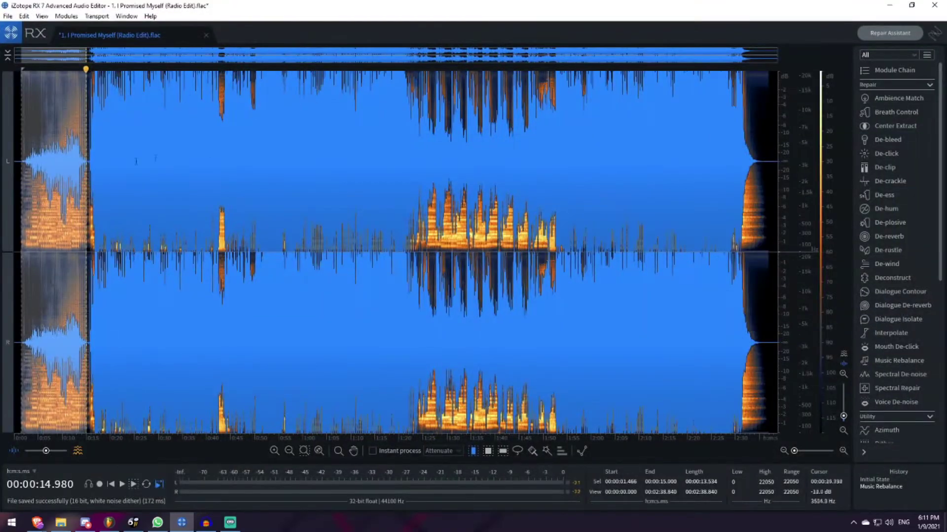
{"action": "left_click", "coordinate": [92, 154]}
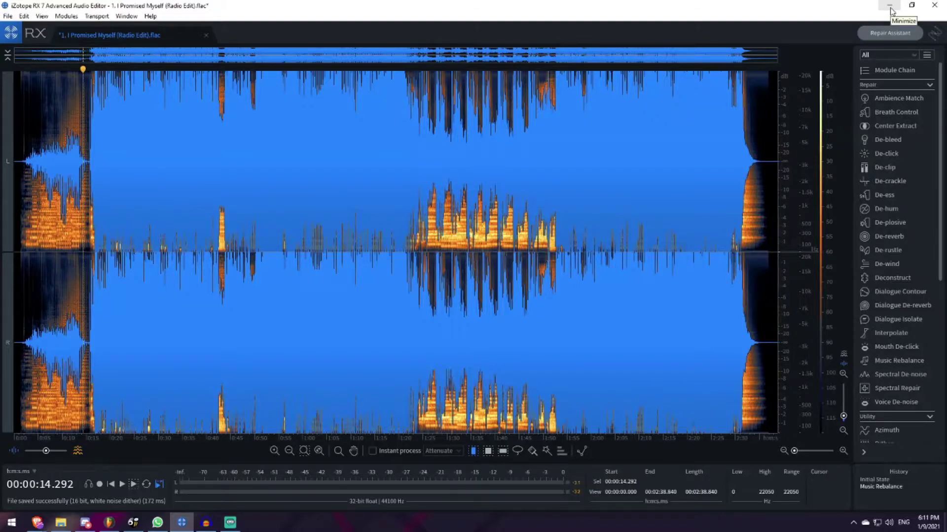
{"action": "left_click", "coordinate": [25, 148]}
Minimize RX 7, play the arrangement from bar 34, then reset to the song start
{"action": "left_click", "coordinate": [887, 5]}
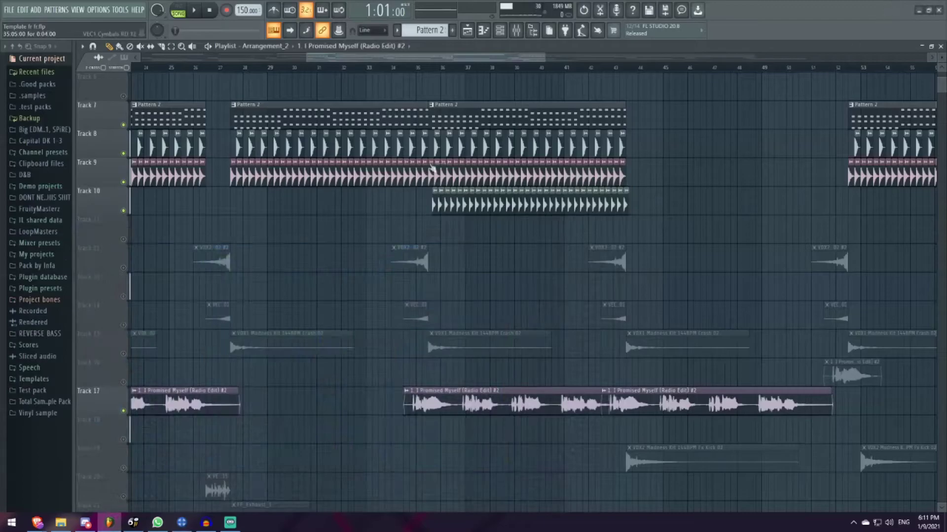
{"action": "scroll", "coordinate": [316, 70], "scroll_direction": "up", "scroll_amount": 3}
{"action": "left_click", "coordinate": [314, 68]}
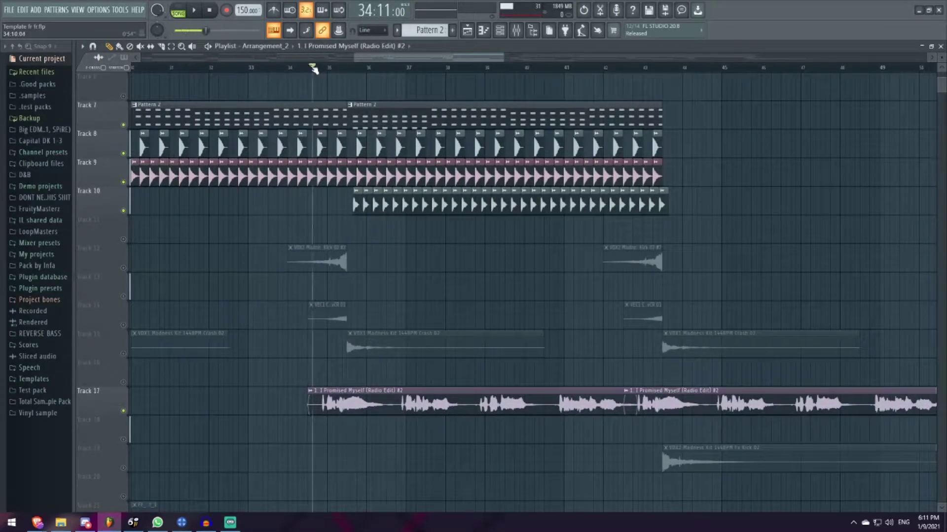
{"action": "key", "text": "space"}
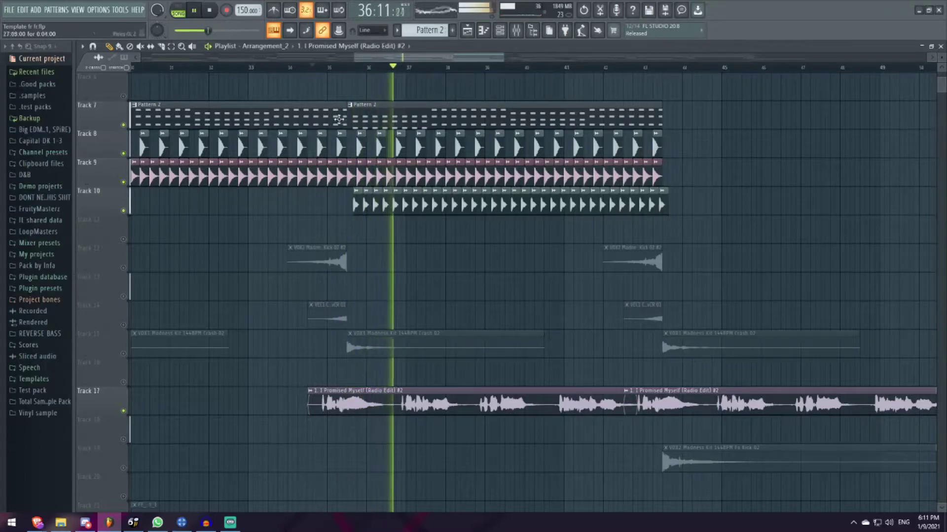
{"action": "scroll", "coordinate": [489, 158], "scroll_direction": "down", "scroll_amount": 3}
{"action": "scroll", "coordinate": [518, 193], "scroll_direction": "down", "scroll_amount": 3}
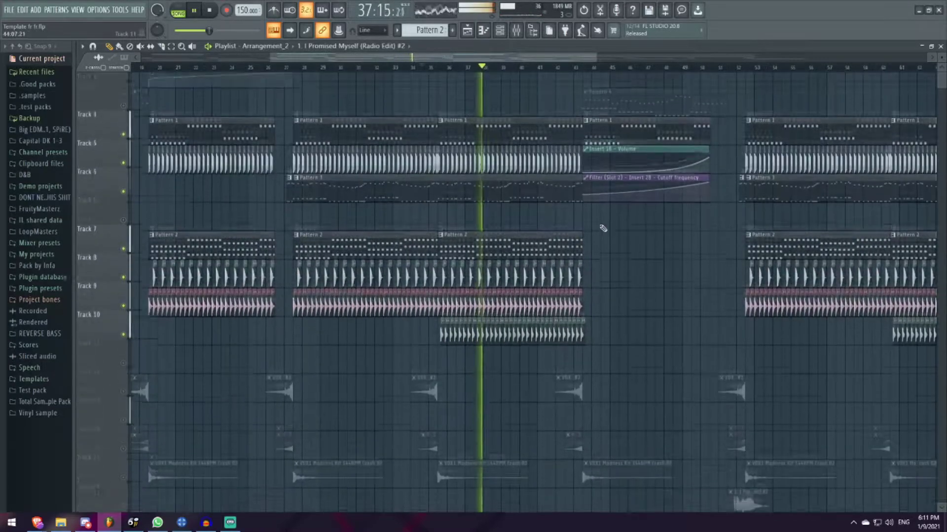
{"action": "scroll", "coordinate": [603, 228], "scroll_direction": "up", "scroll_amount": 2}
{"action": "key", "text": "space"}
{"action": "left_click", "coordinate": [212, 15]}
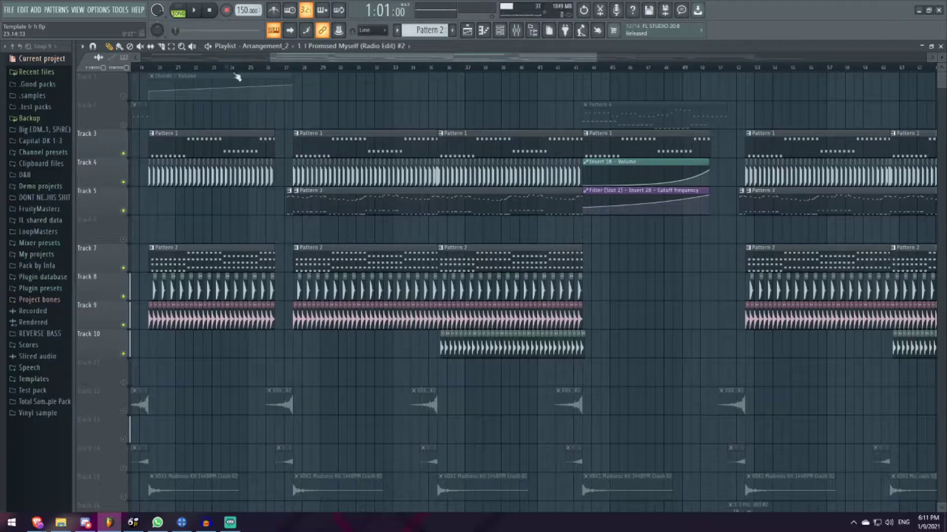
{"action": "scroll", "coordinate": [384, 188], "scroll_direction": "down", "scroll_amount": 3}
{"action": "scroll", "coordinate": [383, 188], "scroll_direction": "down", "scroll_amount": 3}
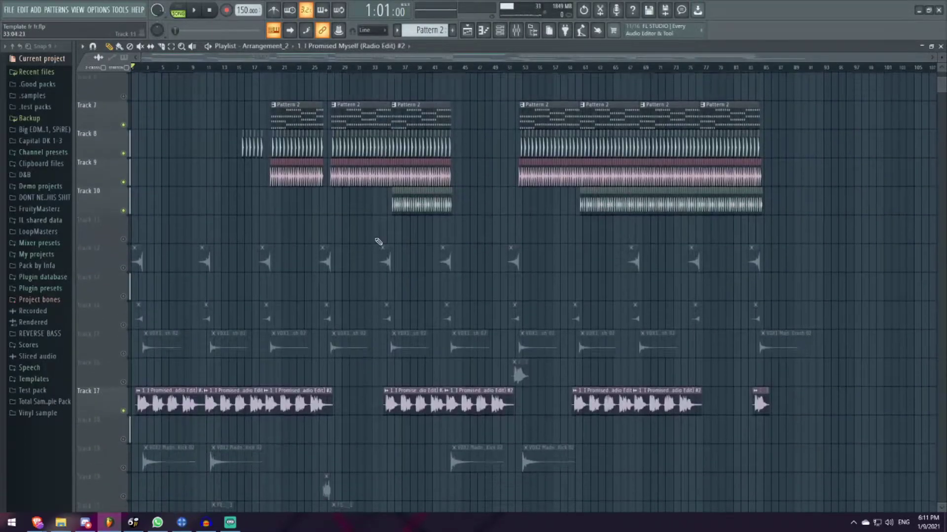
{"action": "scroll", "coordinate": [379, 243], "scroll_direction": "up", "scroll_amount": 3}
{"action": "scroll", "coordinate": [379, 243], "scroll_direction": "up", "scroll_amount": 2}
{"action": "scroll", "coordinate": [223, 186], "scroll_direction": "up", "scroll_amount": 4}
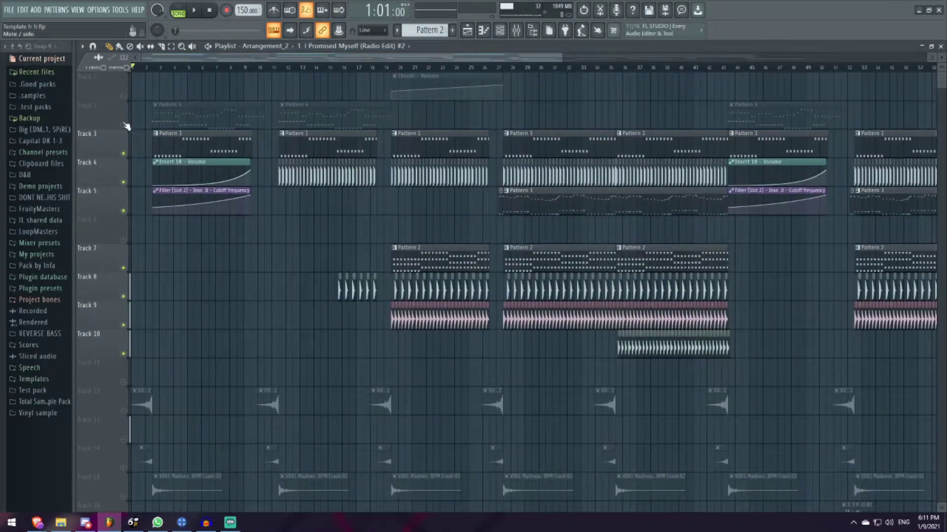
{"action": "scroll", "coordinate": [311, 63], "scroll_direction": "up", "scroll_amount": 4}
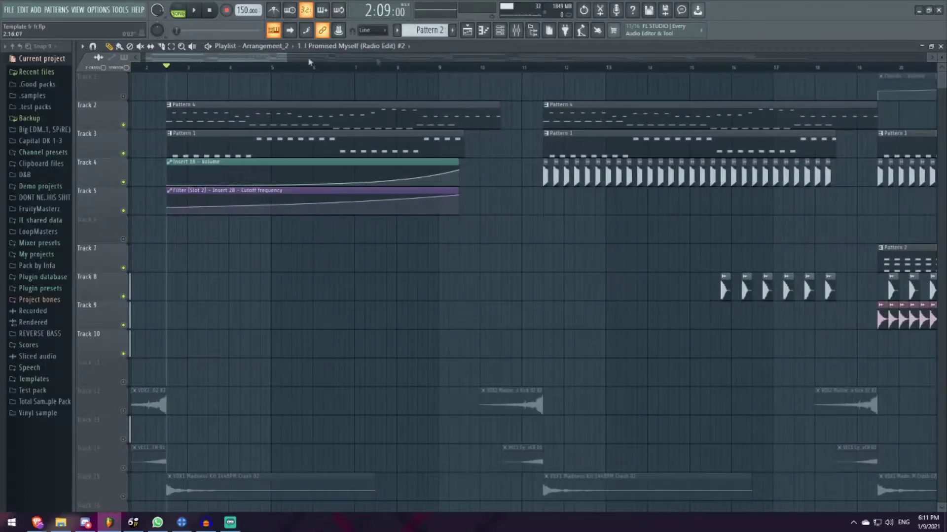
Filter the channel rack to show only the Unsorted channels
{"action": "left_click", "coordinate": [512, 31]}
{"action": "scroll", "coordinate": [365, 127], "scroll_direction": "up", "scroll_amount": 1}
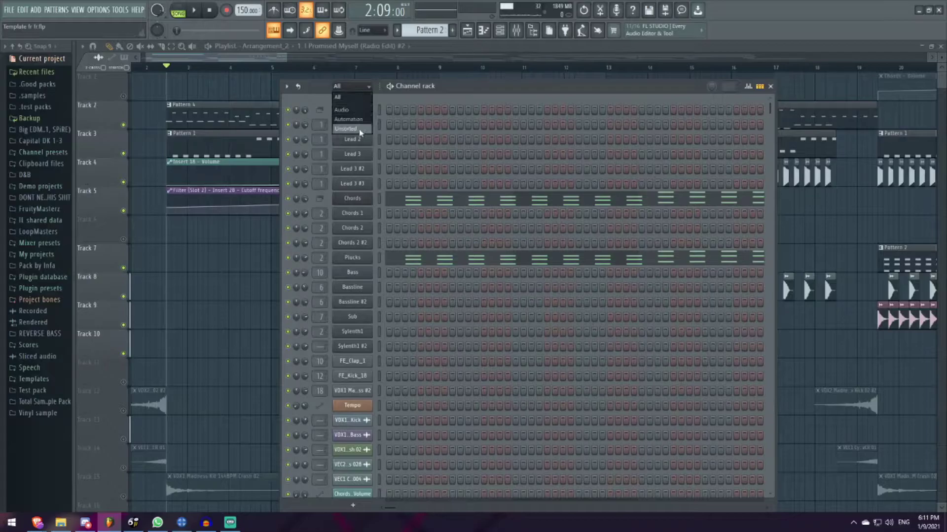
{"action": "left_click", "coordinate": [348, 130]}
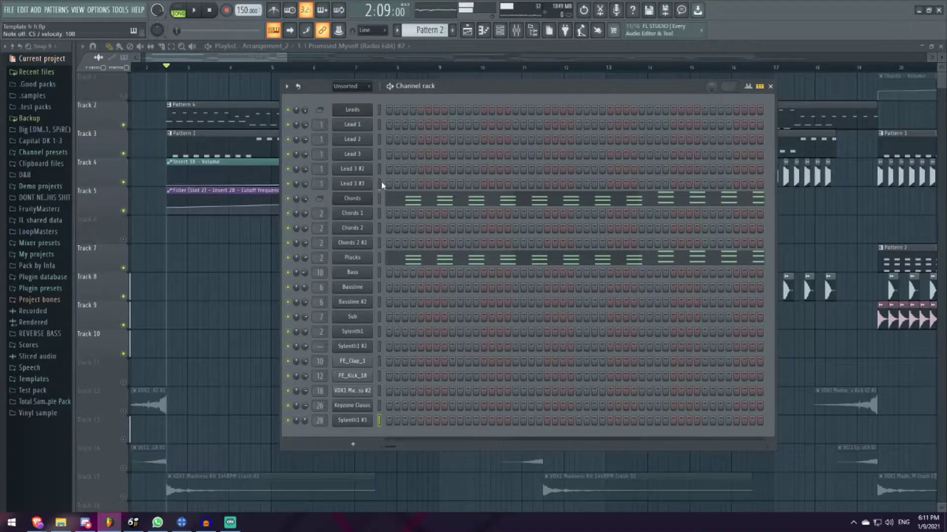
Inspect the second Fruity Filter on mixer insert 28, then return to the playlist
{"action": "left_click", "coordinate": [516, 32]}
{"action": "scroll", "coordinate": [713, 95], "scroll_direction": "down", "scroll_amount": 3}
{"action": "scroll", "coordinate": [518, 118], "scroll_direction": "up", "scroll_amount": 2}
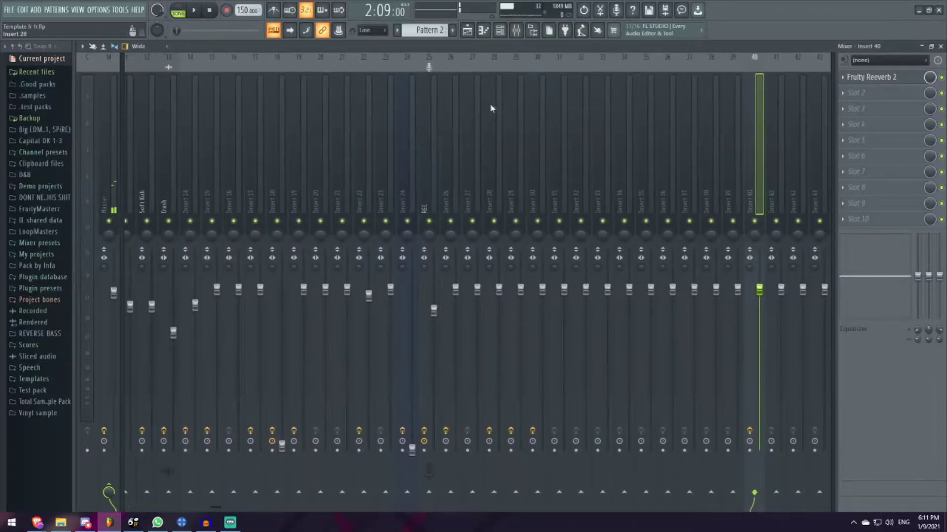
{"action": "left_click", "coordinate": [499, 108]}
{"action": "left_click", "coordinate": [901, 97]}
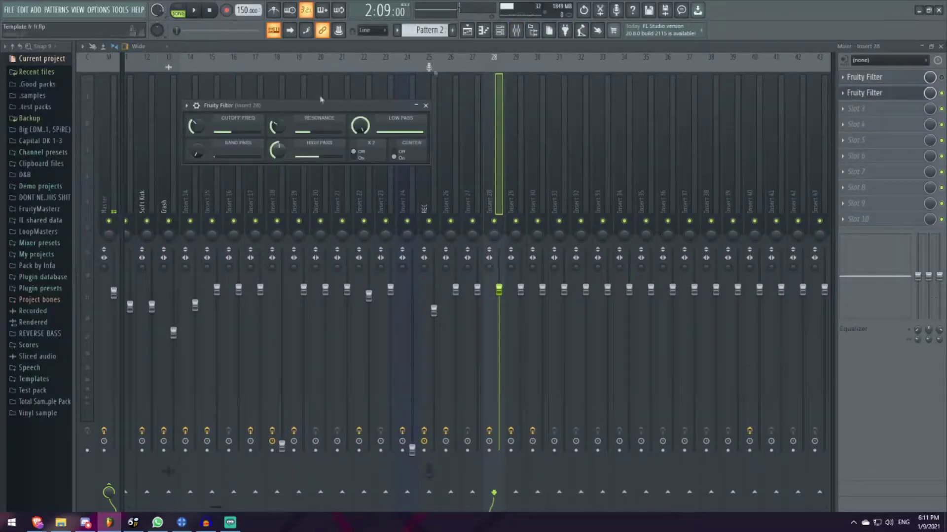
{"action": "left_click", "coordinate": [434, 106]}
{"action": "key", "text": "F5"}
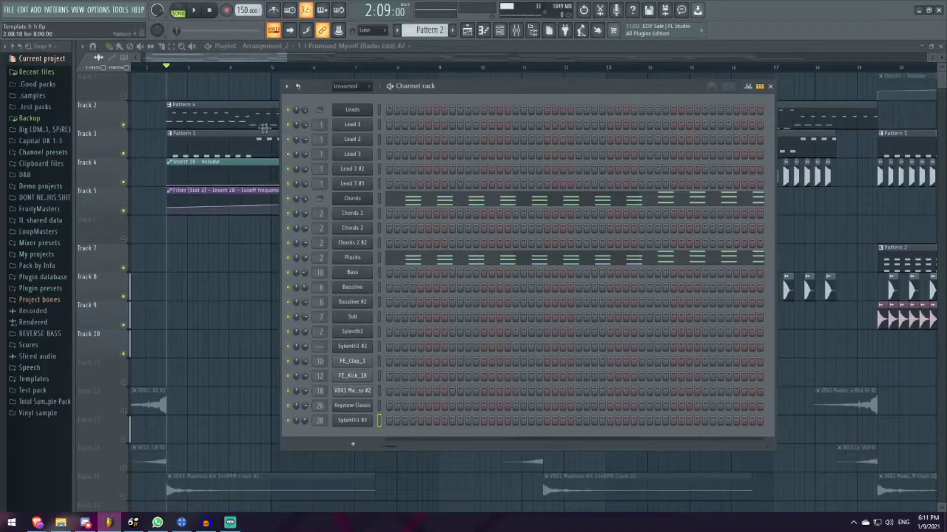
Hide the channel rack and play the song, muting then unmuting the Track 17 vocal before stopping
{"action": "left_click", "coordinate": [771, 86]}
{"action": "key", "text": "space"}
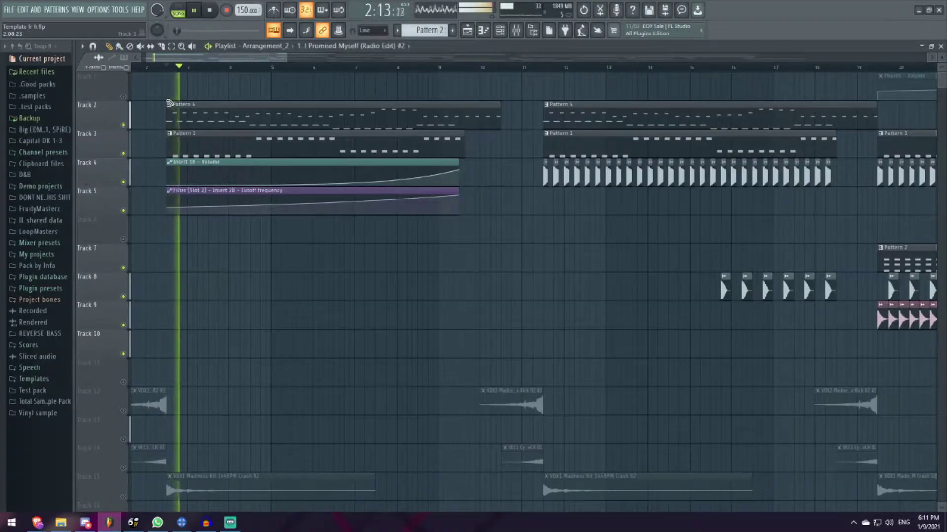
{"action": "scroll", "coordinate": [161, 105], "scroll_direction": "down", "scroll_amount": 2}
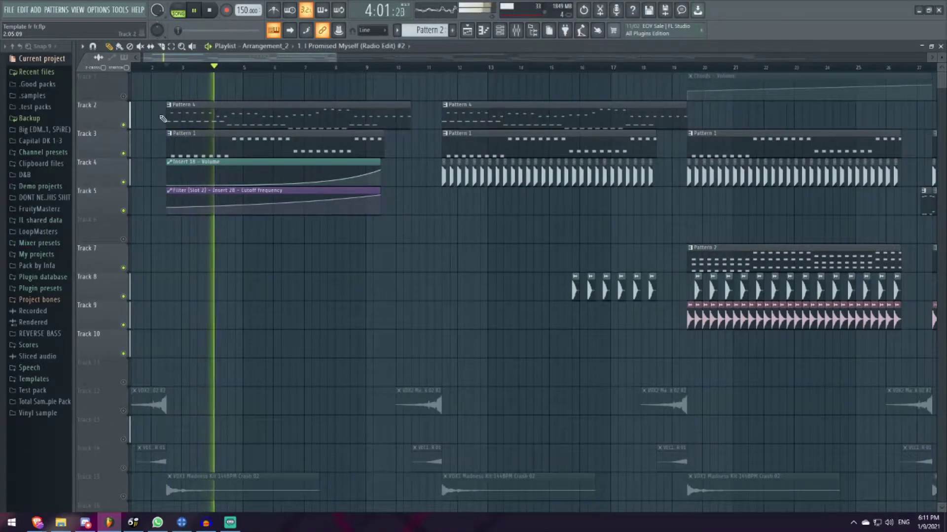
{"action": "scroll", "coordinate": [117, 413], "scroll_direction": "down", "scroll_amount": 5}
{"action": "left_click", "coordinate": [123, 412]}
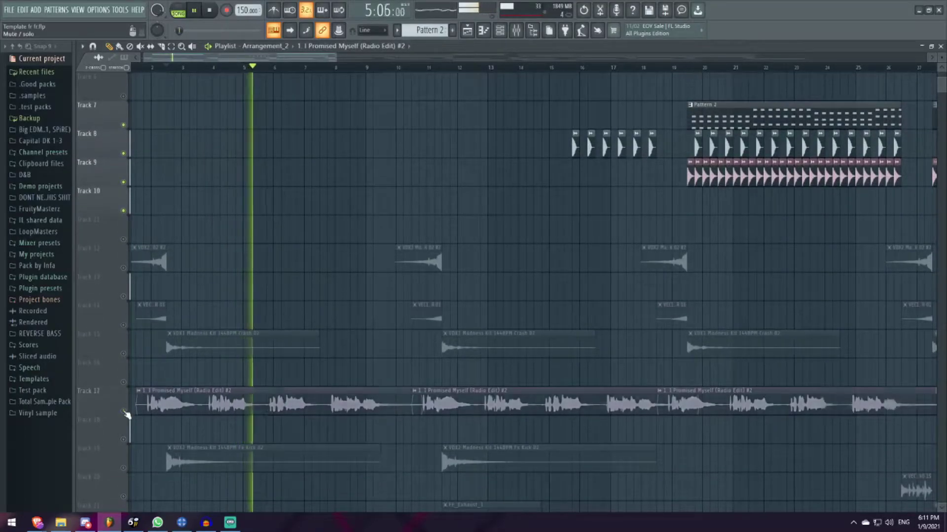
{"action": "scroll", "coordinate": [127, 415], "scroll_direction": "up", "scroll_amount": 3}
{"action": "scroll", "coordinate": [127, 415], "scroll_direction": "down", "scroll_amount": 3}
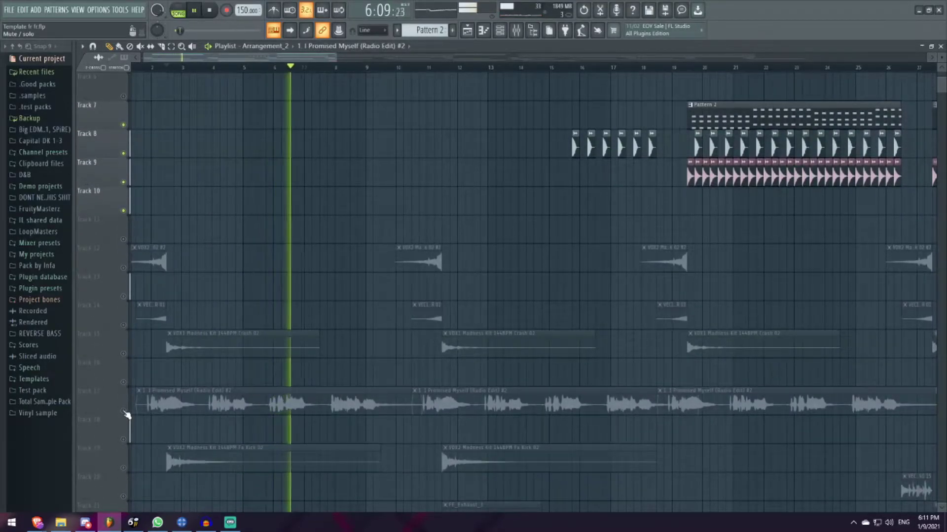
{"action": "left_click", "coordinate": [124, 413]}
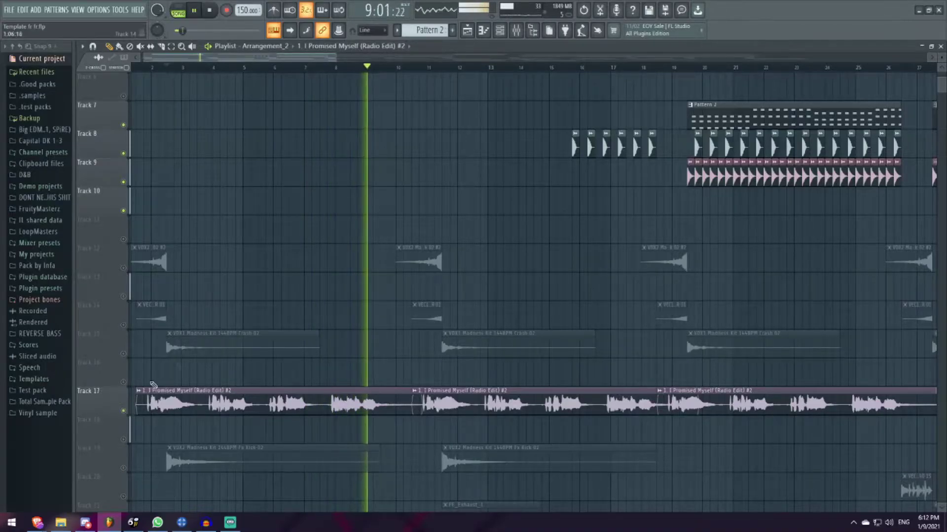
{"action": "scroll", "coordinate": [127, 415], "scroll_direction": "up", "scroll_amount": 5}
{"action": "scroll", "coordinate": [451, 236], "scroll_direction": "up", "scroll_amount": 3}
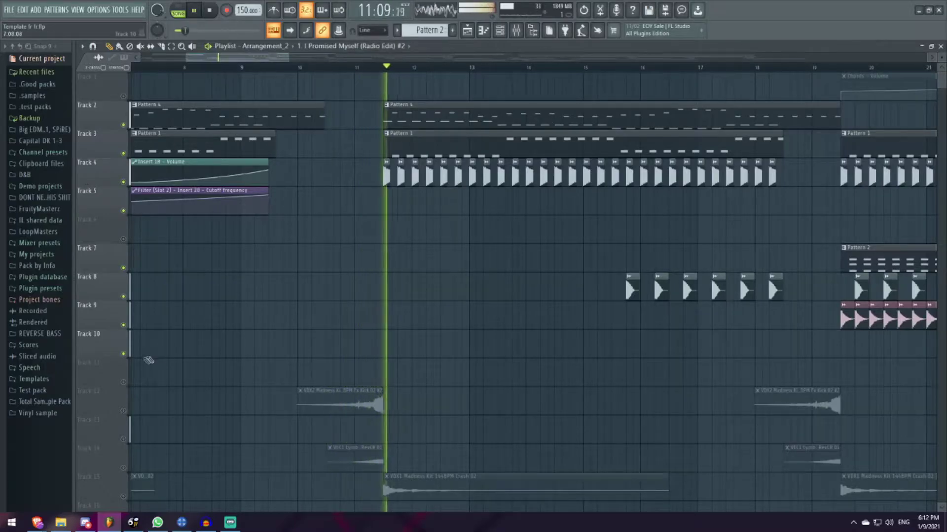
{"action": "key", "text": "space"}
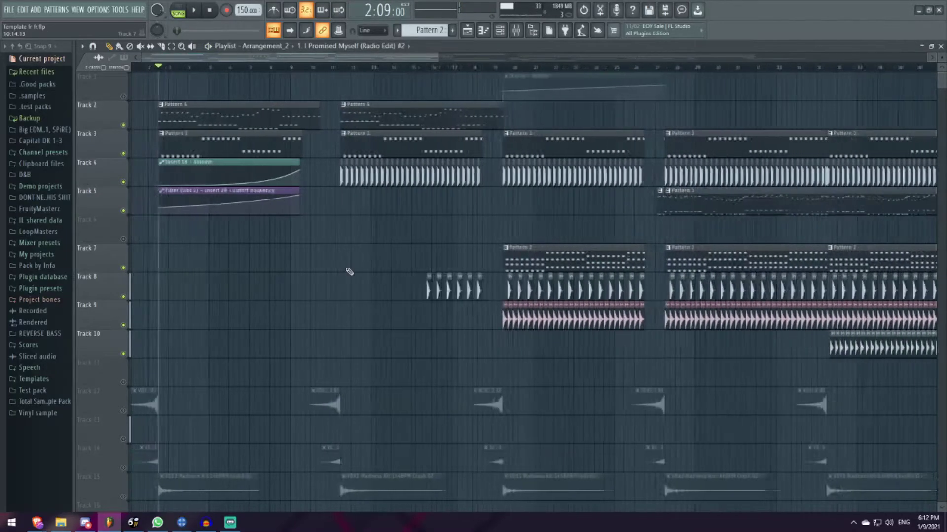
{"action": "scroll", "coordinate": [130, 274], "scroll_direction": "down", "scroll_amount": 5}
{"action": "scroll", "coordinate": [144, 292], "scroll_direction": "up", "scroll_amount": 3}
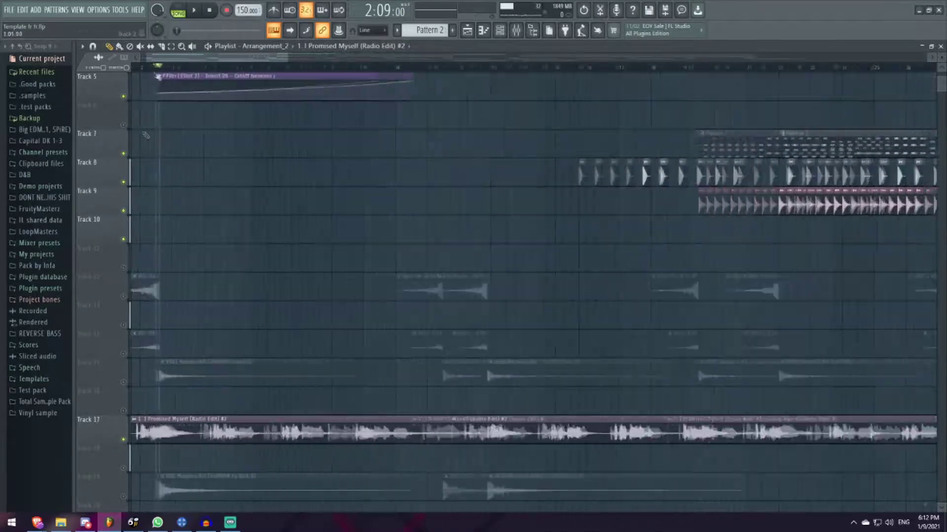
{"action": "scroll", "coordinate": [141, 293], "scroll_direction": "up", "scroll_amount": 2}
{"action": "scroll", "coordinate": [137, 290], "scroll_direction": "up", "scroll_amount": 2}
Solo Tracks 12 and 14, then check the VEC1 Cymbals RevCR 01 sample settings
{"action": "right_click", "coordinate": [125, 298]}
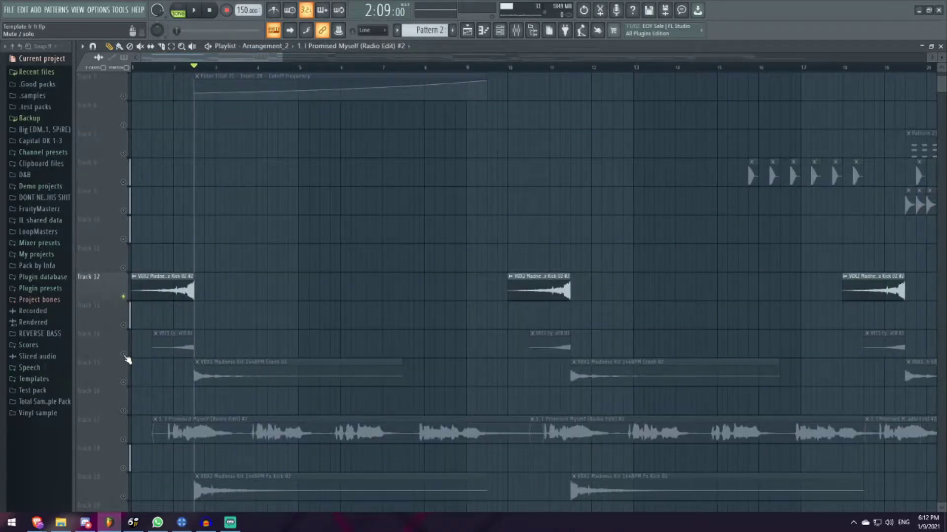
{"action": "right_click", "coordinate": [127, 359]}
{"action": "double_click", "coordinate": [173, 333]}
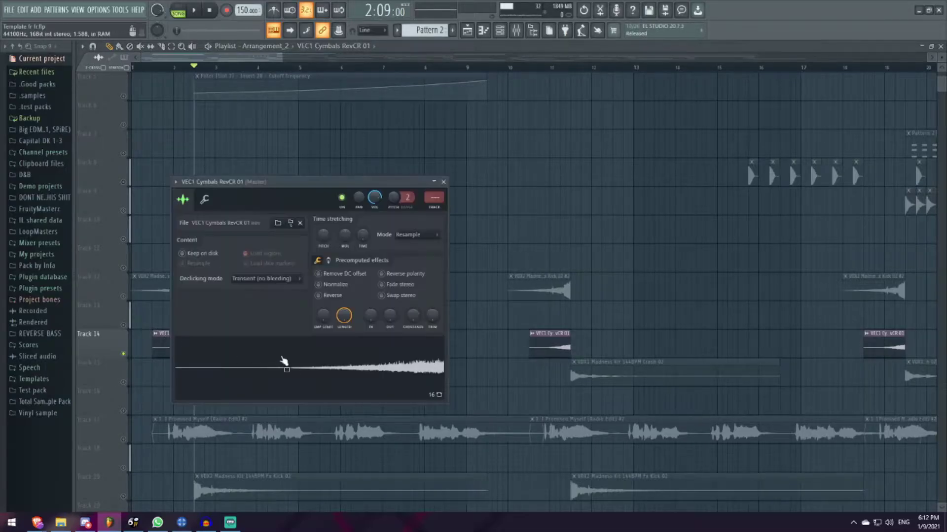
{"action": "left_click", "coordinate": [449, 185]}
{"action": "scroll", "coordinate": [385, 249], "scroll_direction": "up", "scroll_amount": 5}
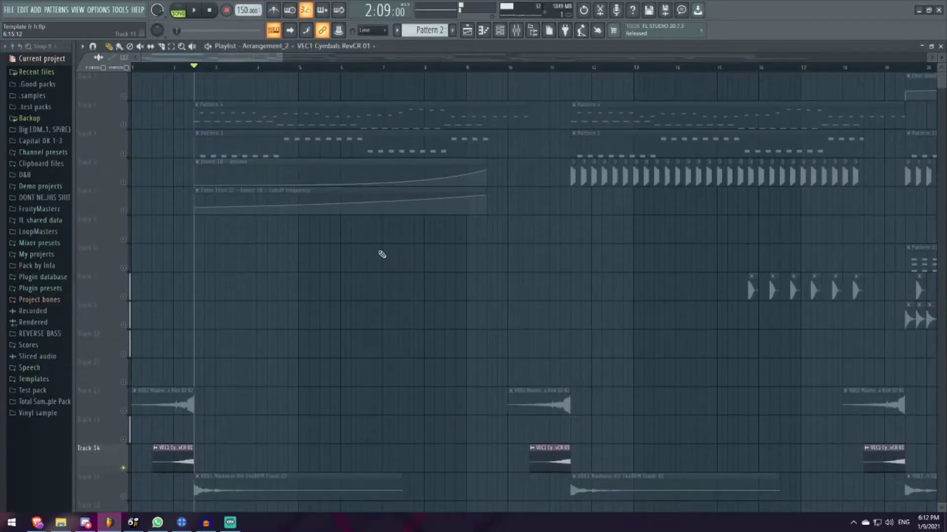
{"action": "scroll", "coordinate": [369, 251], "scroll_direction": "up", "scroll_amount": 5}
Solo Tracks 12, 15 and 19 in turn, then check the Fx Kick 02 sample settings
{"action": "right_click", "coordinate": [124, 412]}
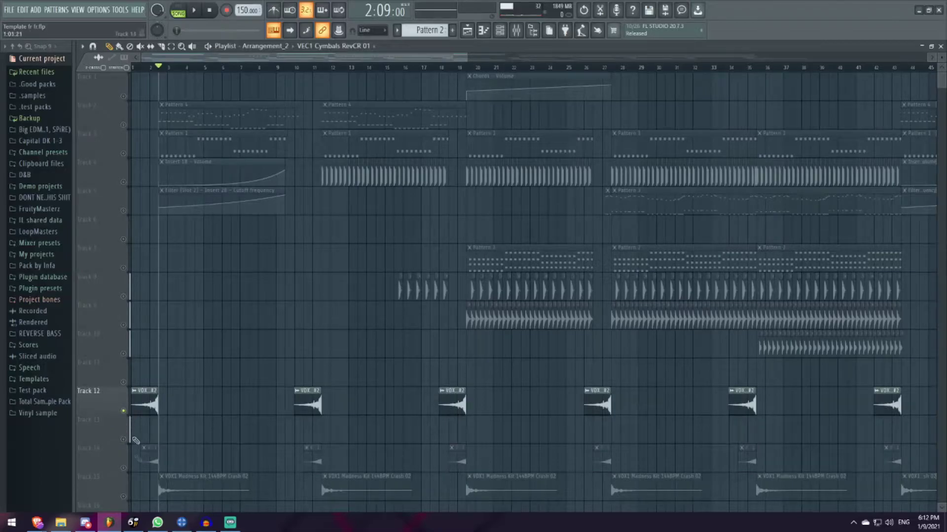
{"action": "scroll", "coordinate": [370, 296], "scroll_direction": "down", "scroll_amount": 5}
{"action": "scroll", "coordinate": [370, 296], "scroll_direction": "down", "scroll_amount": 5}
{"action": "right_click", "coordinate": [124, 240]}
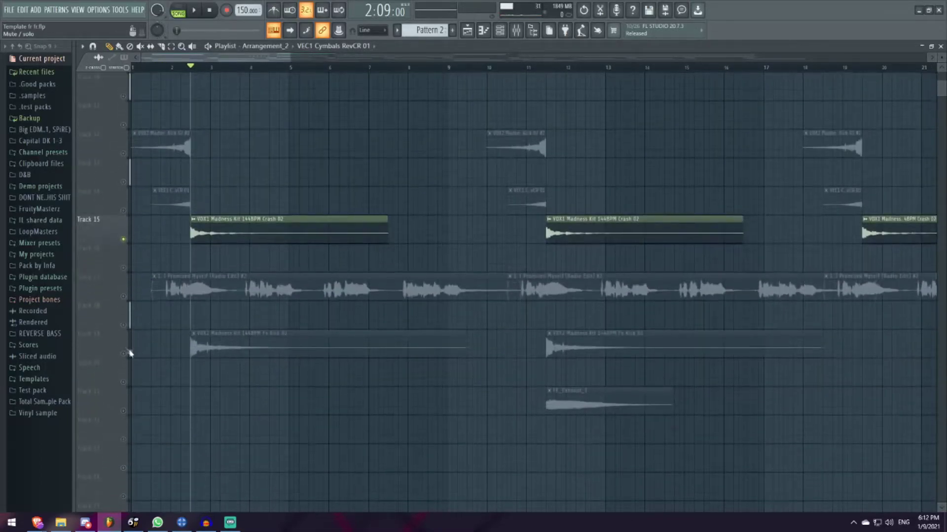
{"action": "right_click", "coordinate": [124, 353]}
{"action": "double_click", "coordinate": [214, 344]}
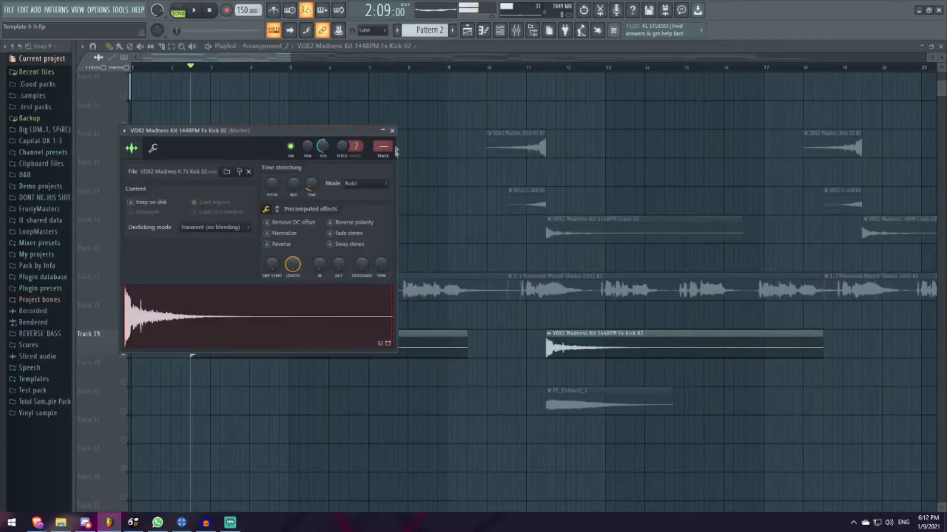
{"action": "left_click", "coordinate": [391, 131]}
{"action": "scroll", "coordinate": [370, 296], "scroll_direction": "up", "scroll_amount": 5}
{"action": "scroll", "coordinate": [370, 296], "scroll_direction": "up", "scroll_amount": 5}
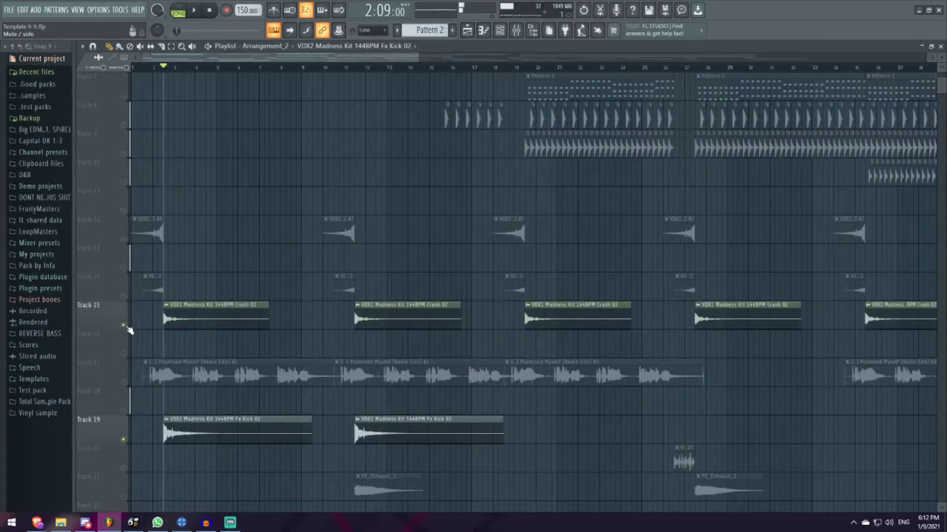
{"action": "scroll", "coordinate": [139, 244], "scroll_direction": "up", "scroll_amount": 5}
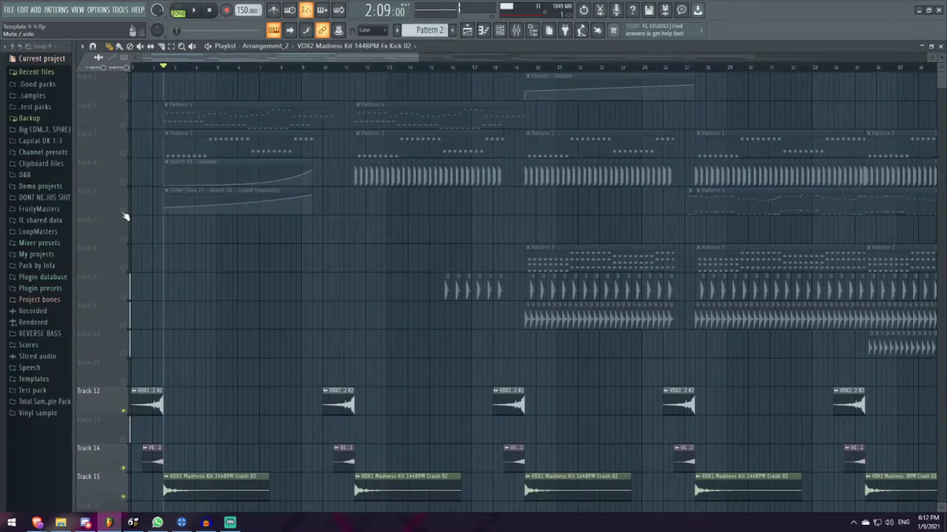
{"action": "scroll", "coordinate": [125, 216], "scroll_direction": "down", "scroll_amount": 3}
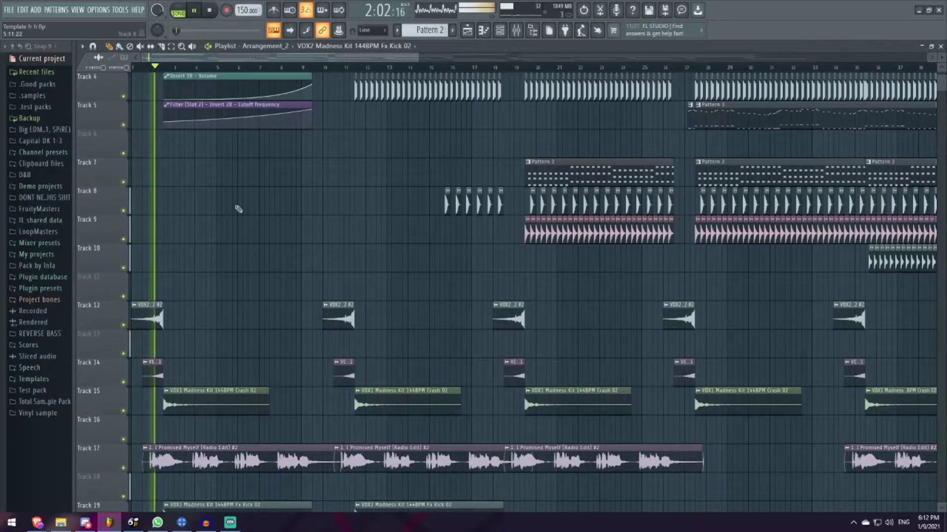
{"action": "scroll", "coordinate": [241, 228], "scroll_direction": "down", "scroll_amount": 5}
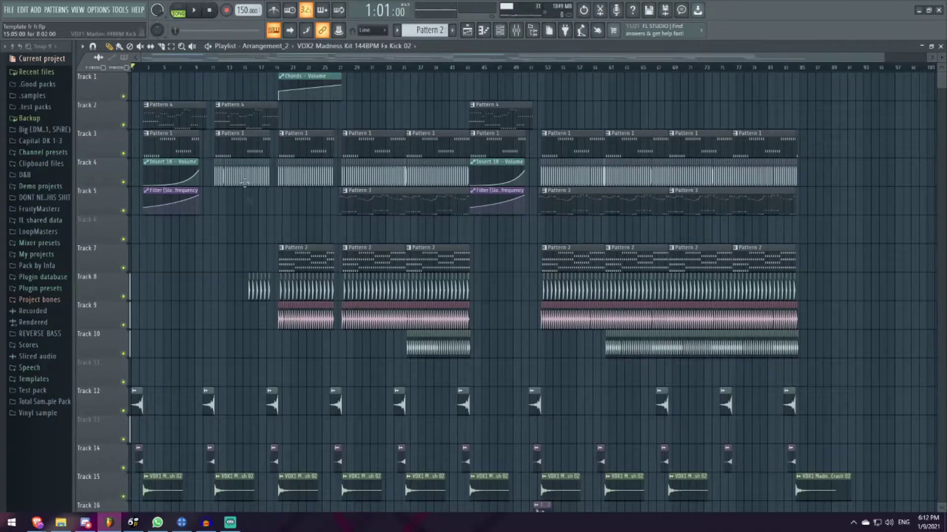
{"action": "scroll", "coordinate": [248, 200], "scroll_direction": "down", "scroll_amount": 4}
{"action": "scroll", "coordinate": [281, 244], "scroll_direction": "down", "scroll_amount": 4}
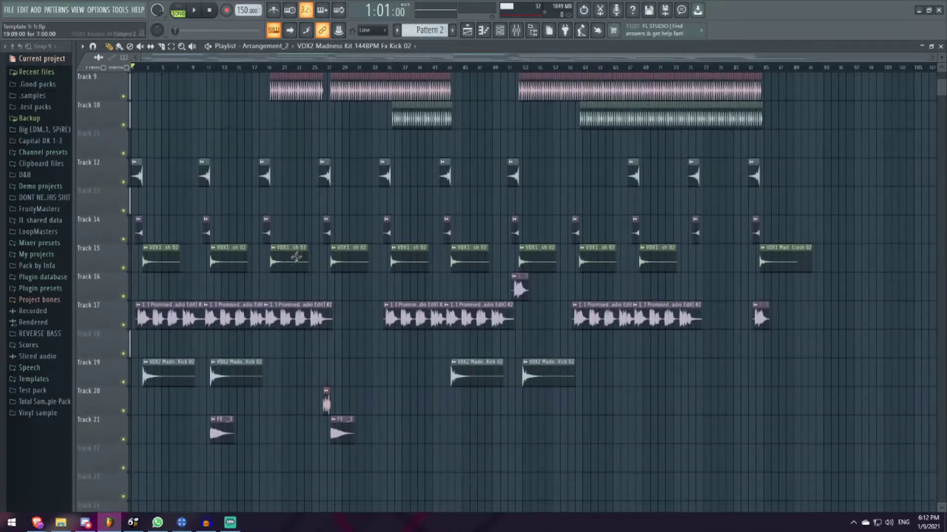
{"action": "scroll", "coordinate": [296, 255], "scroll_direction": "up", "scroll_amount": 5}
{"action": "scroll", "coordinate": [333, 192], "scroll_direction": "up", "scroll_amount": 5}
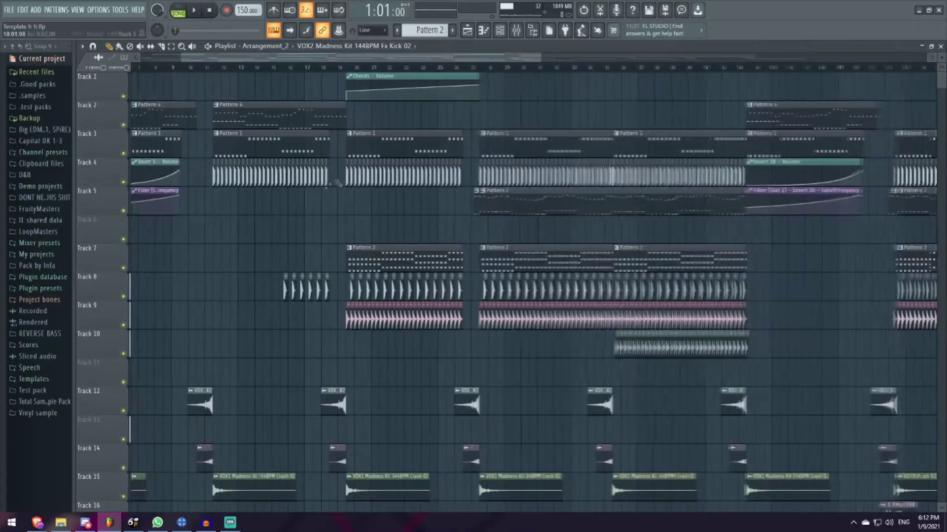
{"action": "scroll", "coordinate": [348, 149], "scroll_direction": "down", "scroll_amount": 1}
Play the arrangement from partway, stop it, and open the VEC1 Loops Fillin140 15 clip settings
{"action": "left_click", "coordinate": [350, 68]}
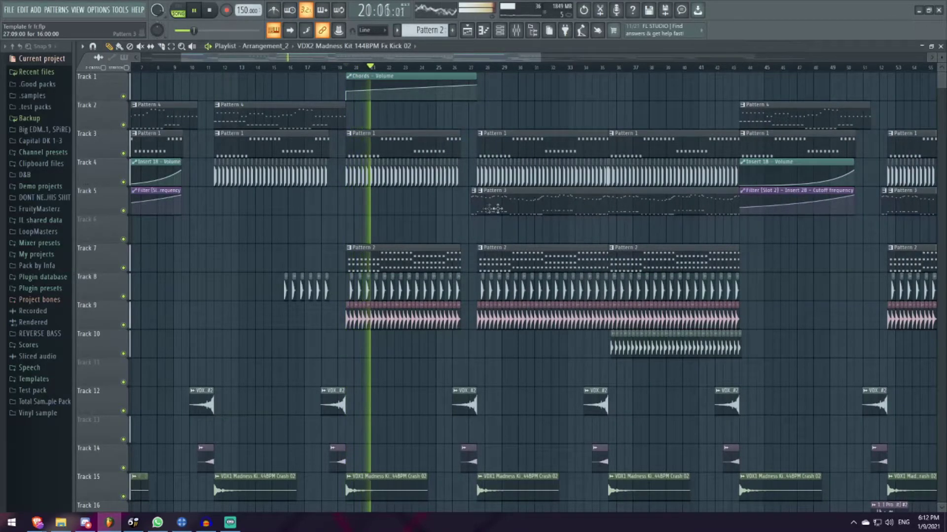
{"action": "scroll", "coordinate": [498, 210], "scroll_direction": "down", "scroll_amount": 3}
{"action": "scroll", "coordinate": [547, 214], "scroll_direction": "down", "scroll_amount": 2}
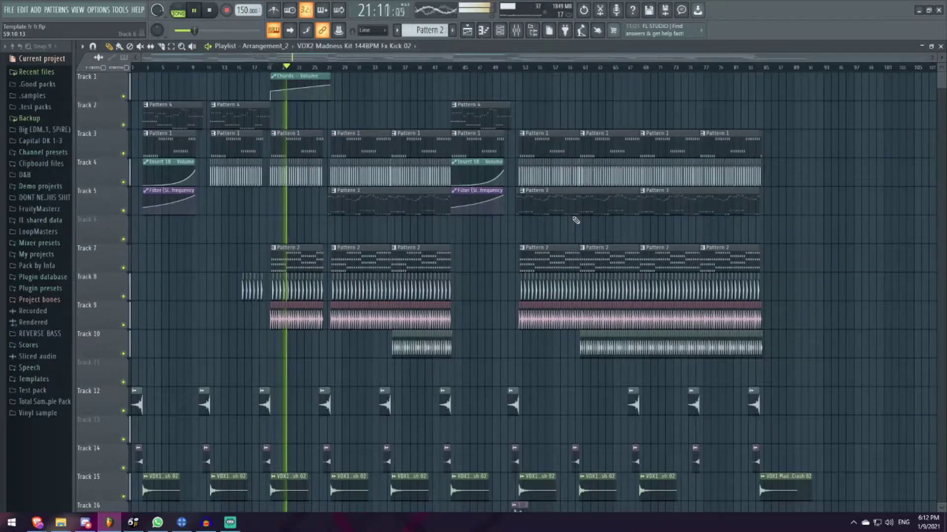
{"action": "left_click", "coordinate": [210, 11]}
{"action": "scroll", "coordinate": [444, 266], "scroll_direction": "down", "scroll_amount": 5}
{"action": "scroll", "coordinate": [444, 267], "scroll_direction": "down", "scroll_amount": 3}
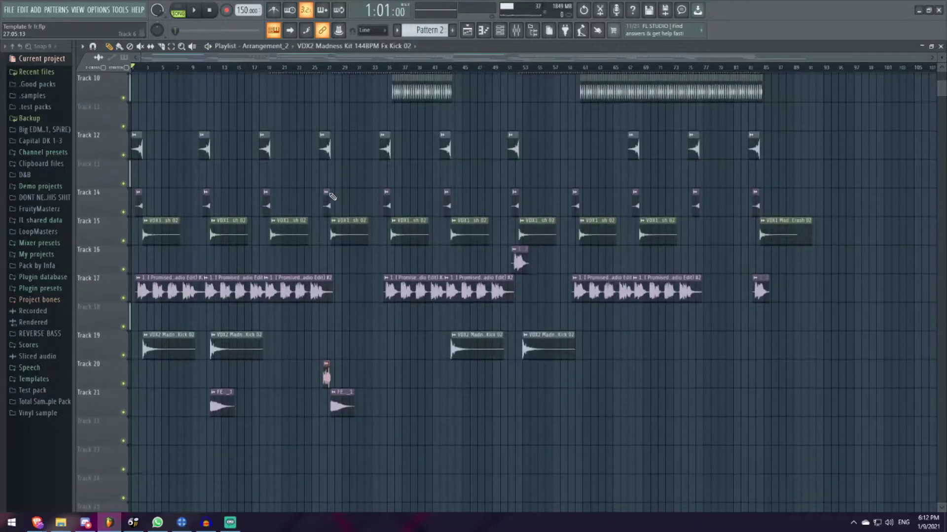
{"action": "scroll", "coordinate": [446, 272], "scroll_direction": "up", "scroll_amount": 4}
{"action": "scroll", "coordinate": [445, 271], "scroll_direction": "down", "scroll_amount": 4}
{"action": "scroll", "coordinate": [445, 271], "scroll_direction": "down", "scroll_amount": 2}
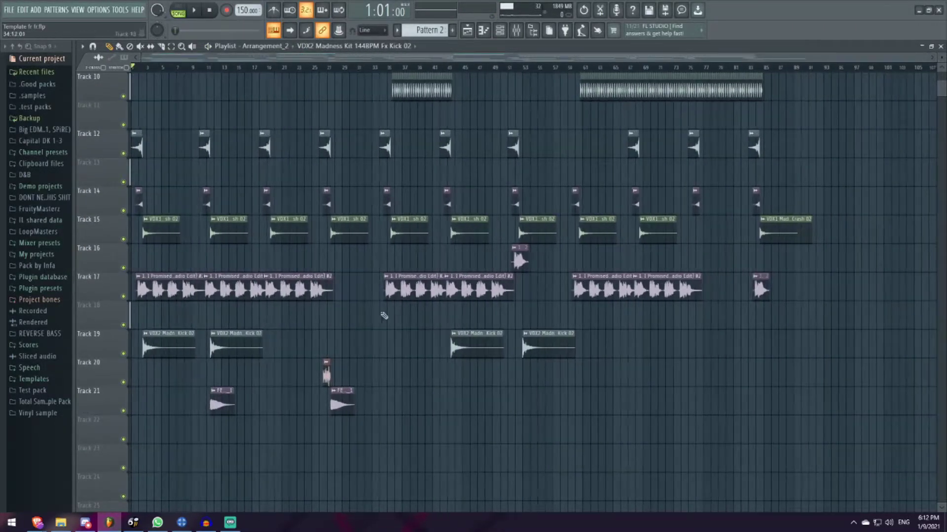
{"action": "scroll", "coordinate": [369, 222], "scroll_direction": "up", "scroll_amount": 3}
{"action": "scroll", "coordinate": [301, 110], "scroll_direction": "up", "scroll_amount": 3}
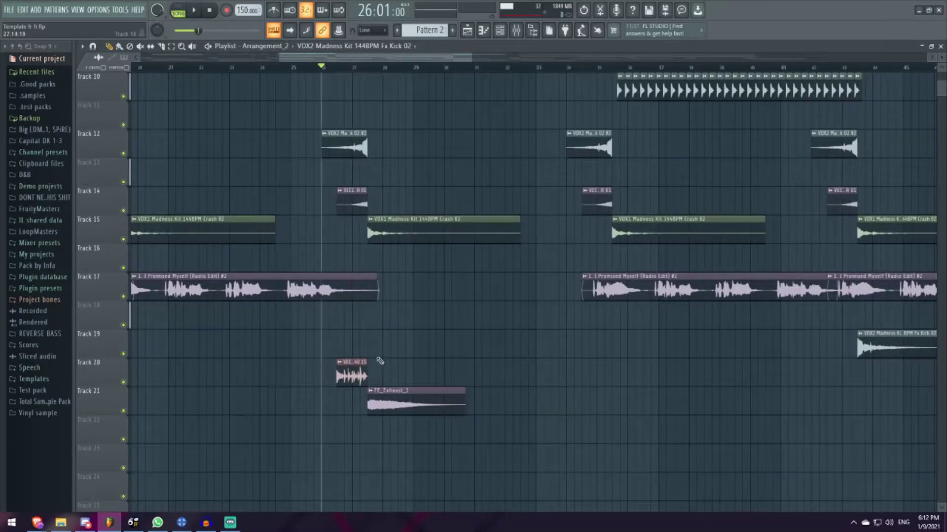
{"action": "double_click", "coordinate": [354, 375]}
{"action": "left_click", "coordinate": [412, 144]}
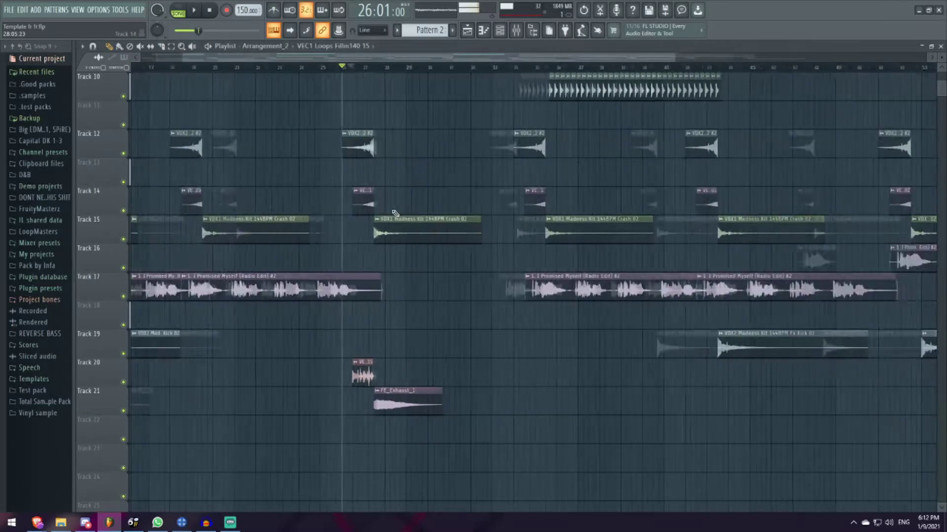
{"action": "scroll", "coordinate": [445, 259], "scroll_direction": "down", "scroll_amount": 4}
{"action": "scroll", "coordinate": [444, 259], "scroll_direction": "down", "scroll_amount": 3}
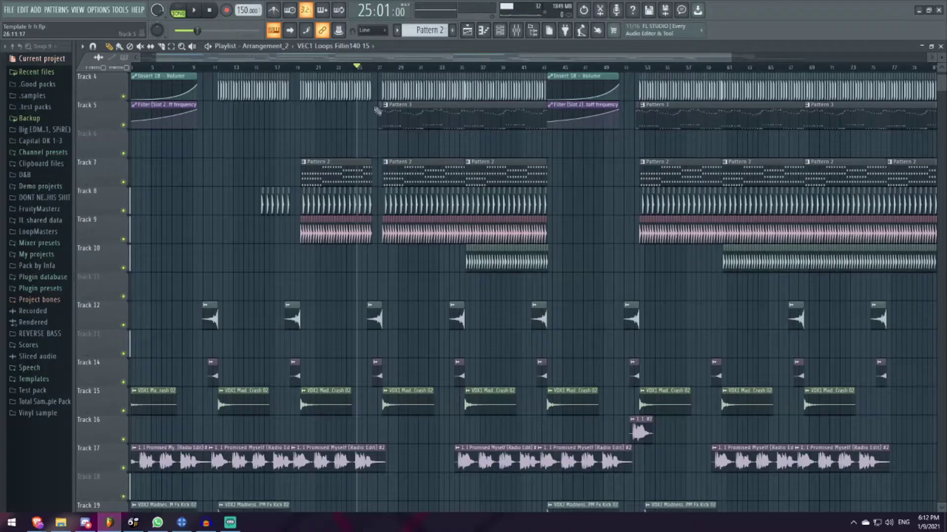
{"action": "scroll", "coordinate": [378, 119], "scroll_direction": "up", "scroll_amount": 3}
{"action": "scroll", "coordinate": [379, 129], "scroll_direction": "up", "scroll_amount": 3}
{"action": "scroll", "coordinate": [381, 141], "scroll_direction": "up", "scroll_amount": 2}
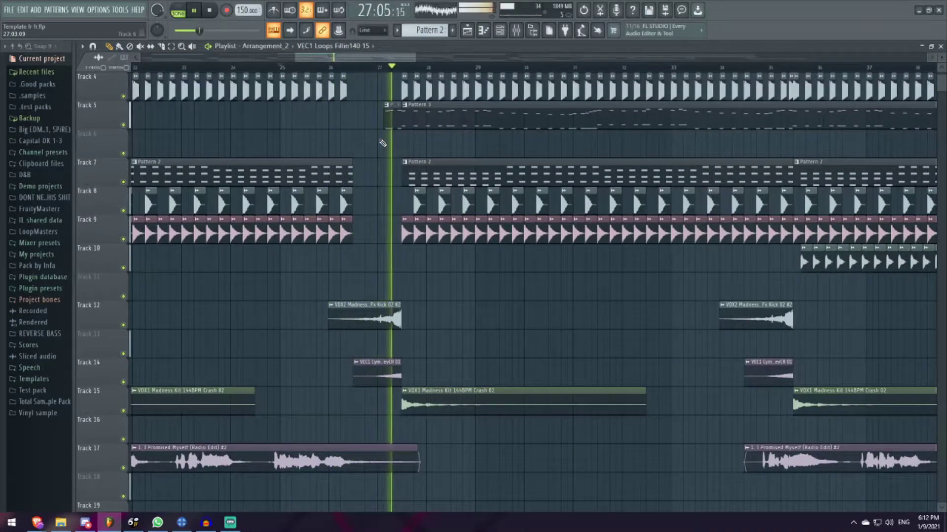
{"action": "scroll", "coordinate": [382, 143], "scroll_direction": "down", "scroll_amount": 3}
{"action": "scroll", "coordinate": [444, 259], "scroll_direction": "down", "scroll_amount": 3}
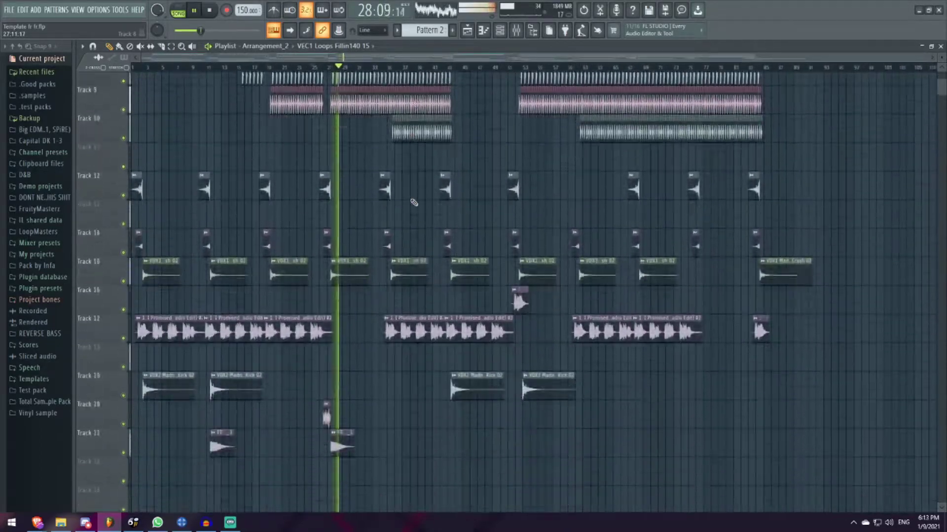
{"action": "scroll", "coordinate": [518, 369], "scroll_direction": "down", "scroll_amount": 2}
{"action": "scroll", "coordinate": [444, 296], "scroll_direction": "up", "scroll_amount": 1}
{"action": "left_click", "coordinate": [216, 17]}
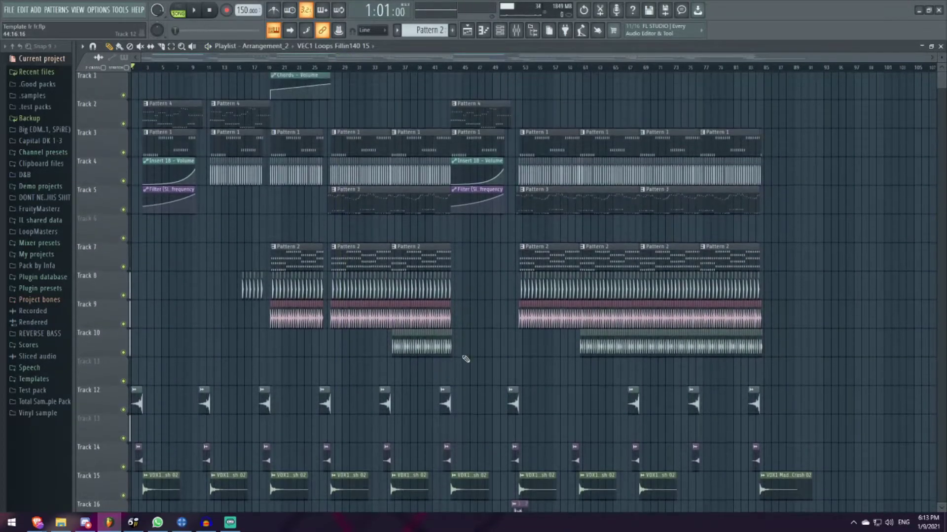
{"action": "scroll", "coordinate": [444, 259], "scroll_direction": "up", "scroll_amount": 3}
{"action": "scroll", "coordinate": [453, 326], "scroll_direction": "up", "scroll_amount": 3}
{"action": "scroll", "coordinate": [453, 325], "scroll_direction": "down", "scroll_amount": 3}
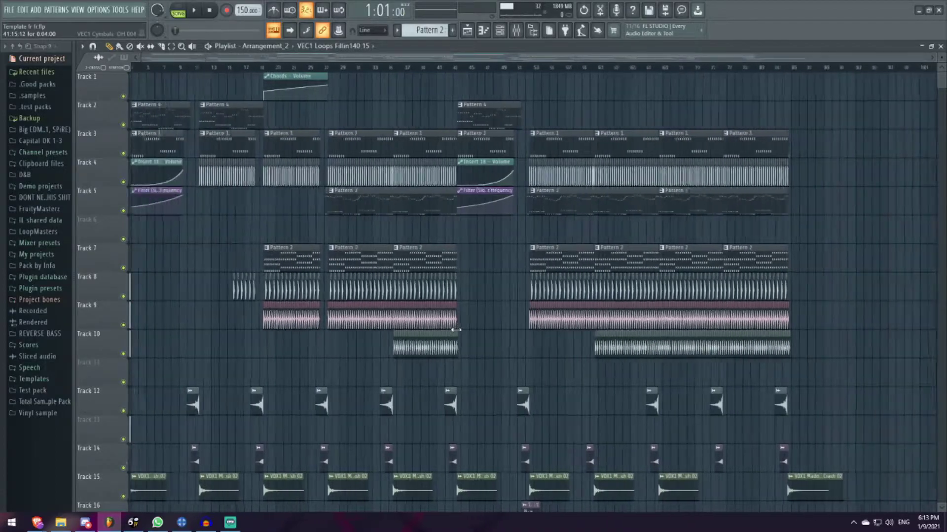
{"action": "scroll", "coordinate": [481, 369], "scroll_direction": "down", "scroll_amount": 3}
{"action": "scroll", "coordinate": [517, 444], "scroll_direction": "down", "scroll_amount": 2}
{"action": "scroll", "coordinate": [517, 487], "scroll_direction": "up", "scroll_amount": 1}
{"action": "scroll", "coordinate": [350, 109], "scroll_direction": "up", "scroll_amount": 1}
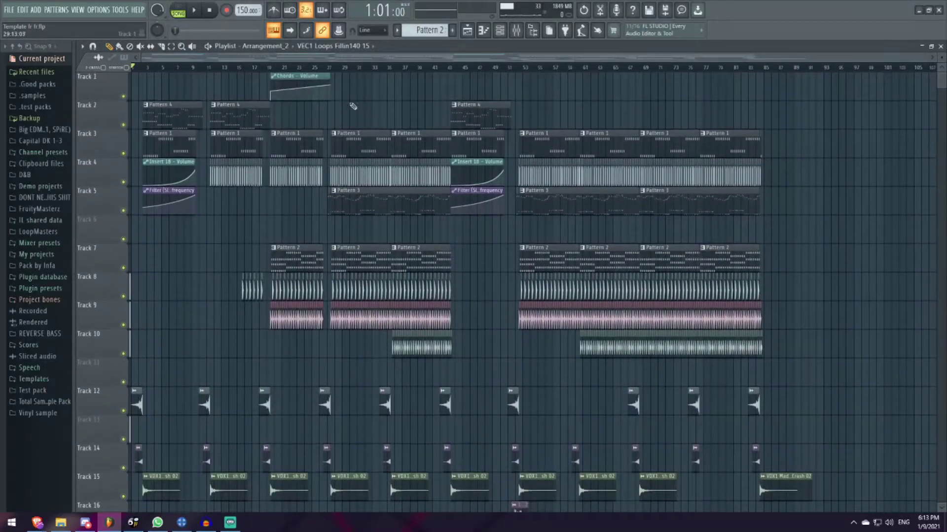
{"action": "scroll", "coordinate": [813, 281], "scroll_direction": "down", "scroll_amount": 3}
{"action": "scroll", "coordinate": [666, 259], "scroll_direction": "down", "scroll_amount": 3}
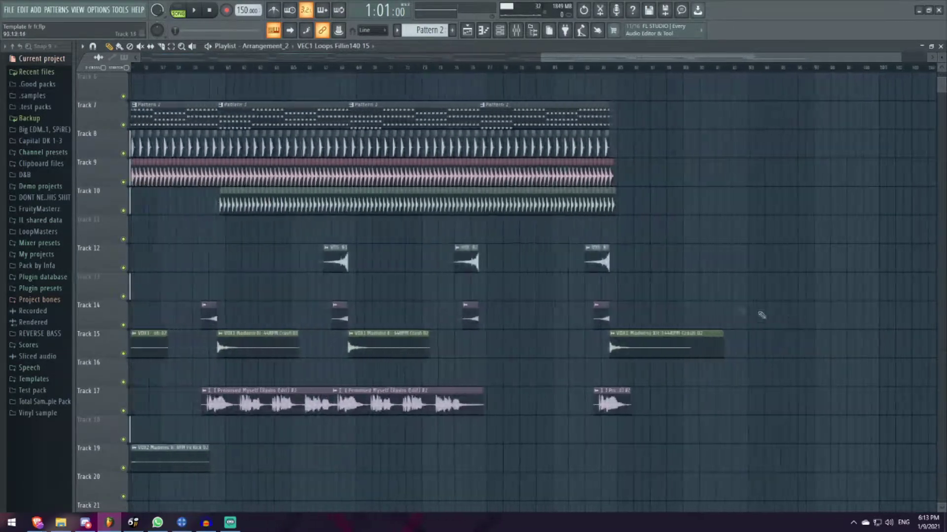
{"action": "scroll", "coordinate": [593, 222], "scroll_direction": "down", "scroll_amount": 2}
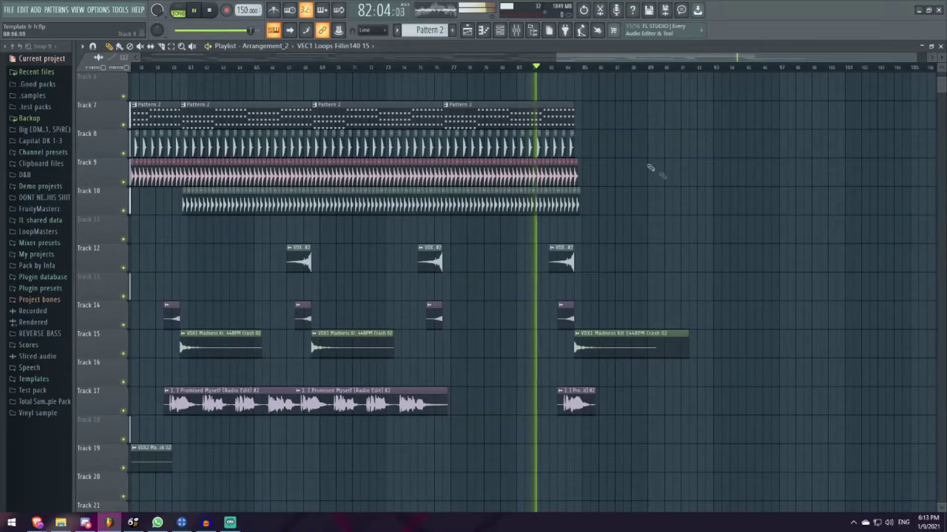
{"action": "scroll", "coordinate": [650, 170], "scroll_direction": "up", "scroll_amount": 2}
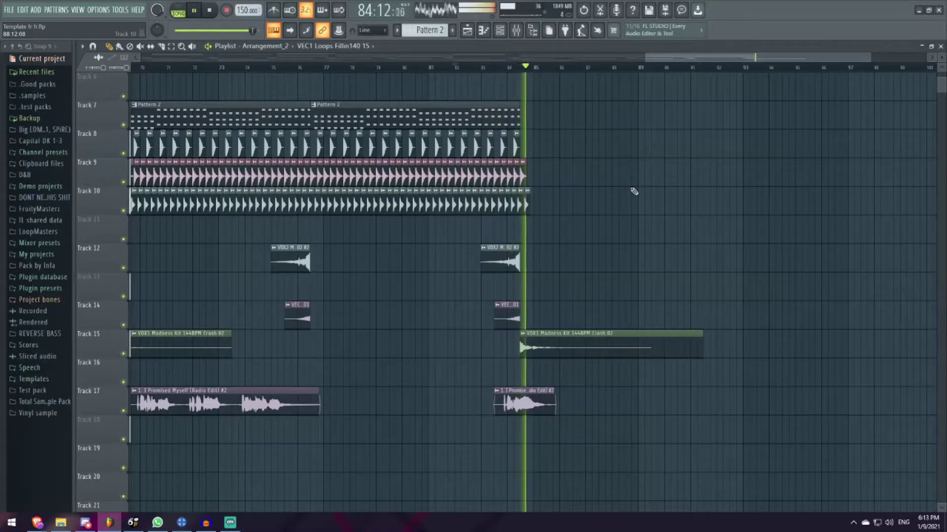
{"action": "scroll", "coordinate": [634, 191], "scroll_direction": "up", "scroll_amount": 5}
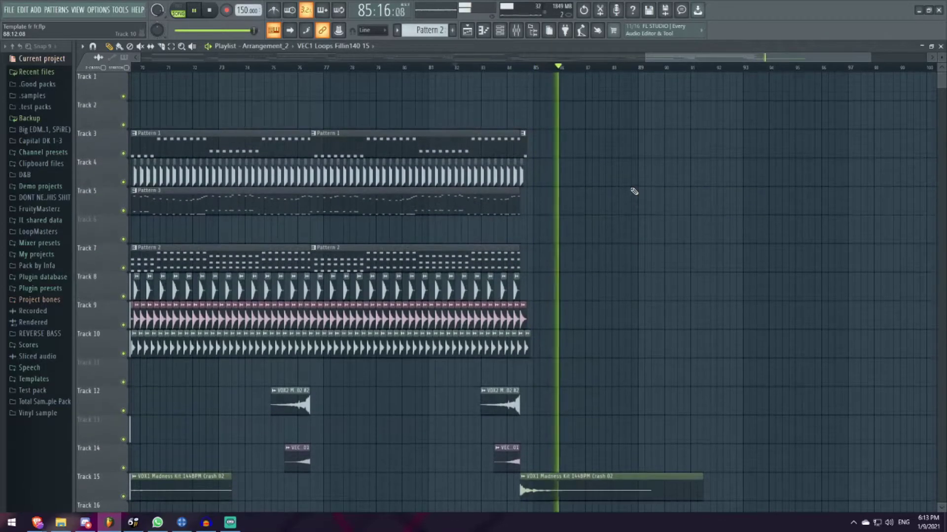
{"action": "left_click", "coordinate": [217, 14]}
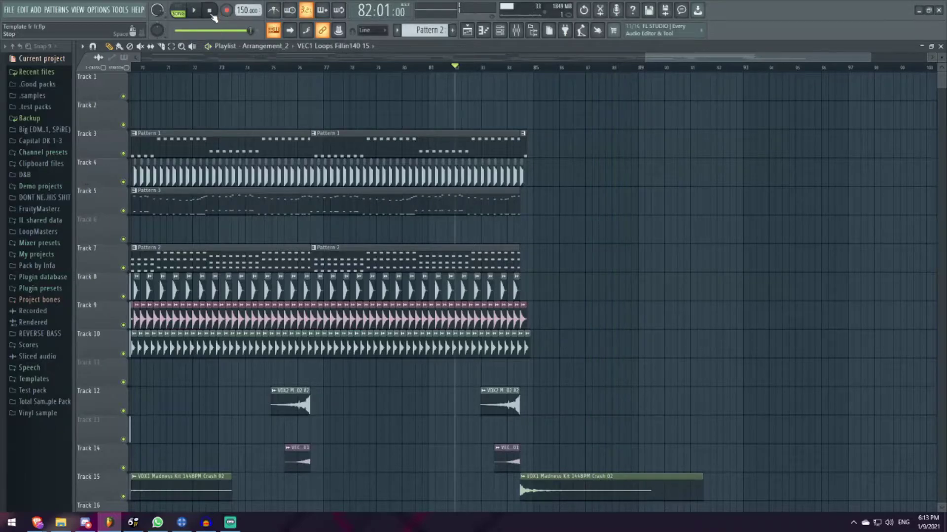
{"action": "scroll", "coordinate": [407, 204], "scroll_direction": "down", "scroll_amount": 3}
{"action": "scroll", "coordinate": [408, 205], "scroll_direction": "down", "scroll_amount": 3}
{"action": "scroll", "coordinate": [408, 205], "scroll_direction": "down", "scroll_amount": 3}
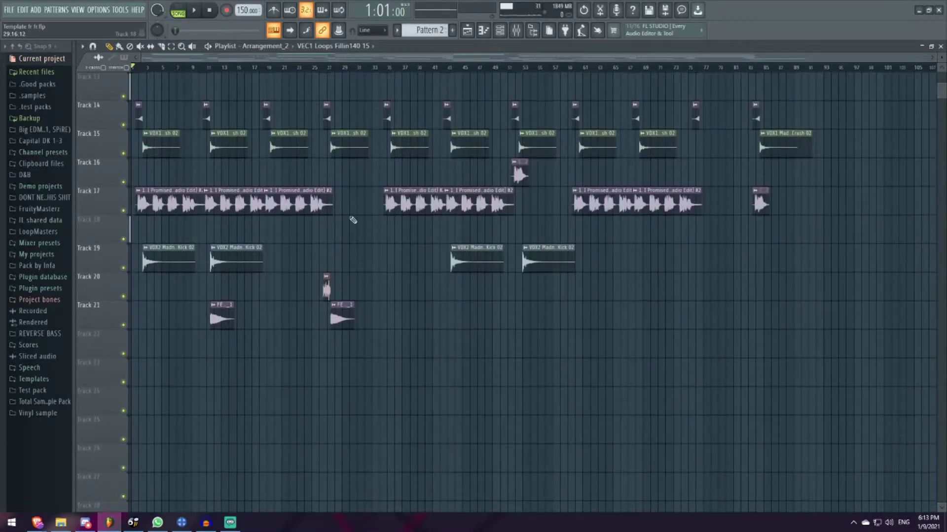
{"action": "scroll", "coordinate": [352, 220], "scroll_direction": "down", "scroll_amount": 3}
{"action": "scroll", "coordinate": [191, 193], "scroll_direction": "up", "scroll_amount": 2}
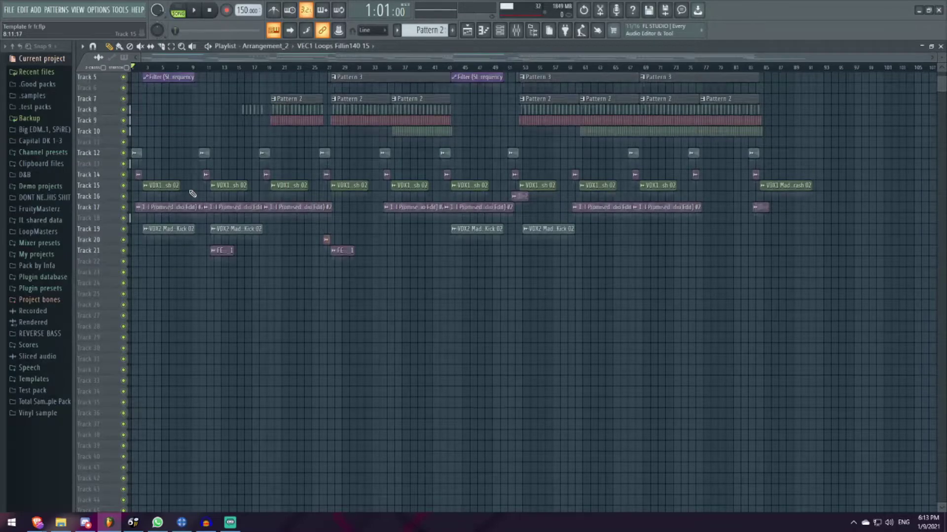
{"action": "scroll", "coordinate": [177, 189], "scroll_direction": "up", "scroll_amount": 2}
{"action": "scroll", "coordinate": [174, 186], "scroll_direction": "up", "scroll_amount": 2}
{"action": "scroll", "coordinate": [169, 184], "scroll_direction": "up", "scroll_amount": 2}
{"action": "scroll", "coordinate": [169, 184], "scroll_direction": "up", "scroll_amount": 2}
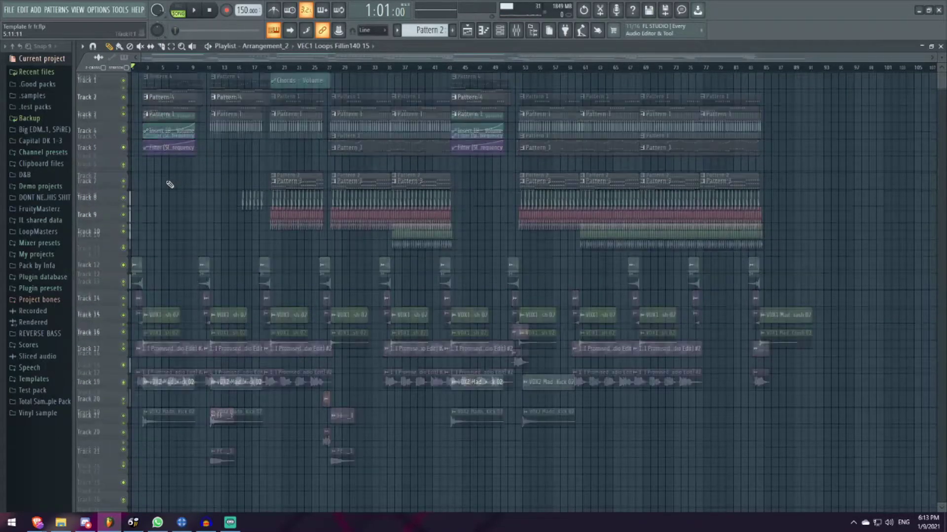
{"action": "scroll", "coordinate": [169, 184], "scroll_direction": "up", "scroll_amount": 2}
{"action": "scroll", "coordinate": [171, 200], "scroll_direction": "up", "scroll_amount": 2}
{"action": "scroll", "coordinate": [172, 206], "scroll_direction": "up", "scroll_amount": 2}
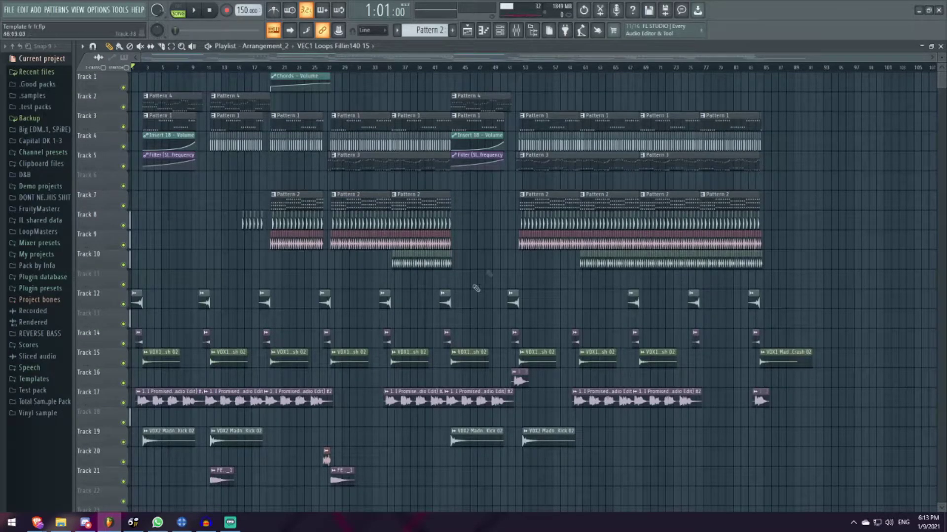
{"action": "scroll", "coordinate": [259, 280], "scroll_direction": "up", "scroll_amount": 3}
{"action": "scroll", "coordinate": [185, 259], "scroll_direction": "up", "scroll_amount": 3}
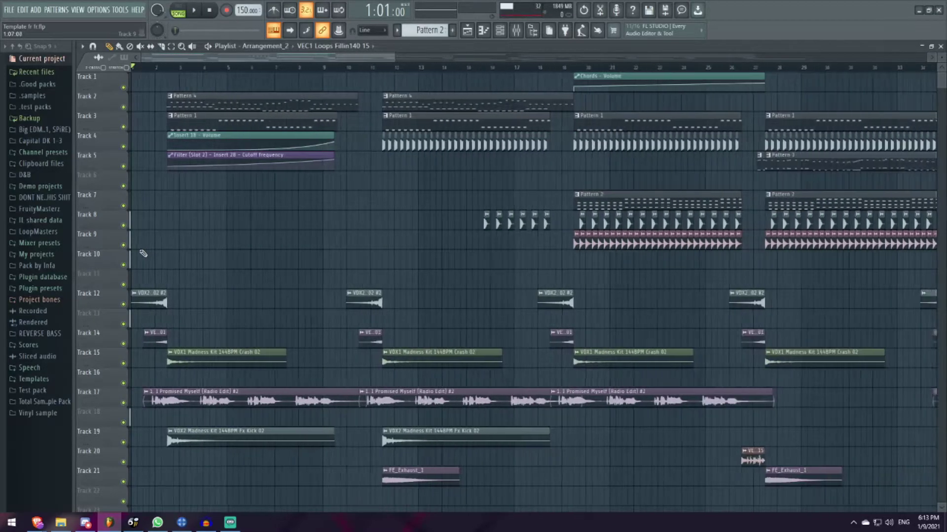
{"action": "scroll", "coordinate": [149, 252], "scroll_direction": "up", "scroll_amount": 3}
{"action": "scroll", "coordinate": [149, 251], "scroll_direction": "up", "scroll_amount": 3}
{"action": "scroll", "coordinate": [149, 222], "scroll_direction": "down", "scroll_amount": 3}
{"action": "scroll", "coordinate": [170, 230], "scroll_direction": "down", "scroll_amount": 3}
{"action": "scroll", "coordinate": [181, 235], "scroll_direction": "down", "scroll_amount": 3}
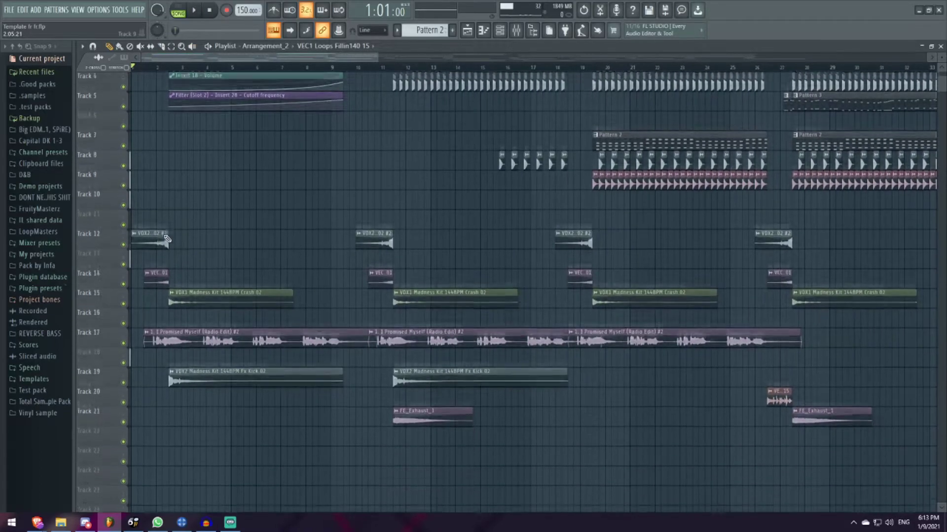
{"action": "scroll", "coordinate": [162, 244], "scroll_direction": "down", "scroll_amount": 3}
{"action": "scroll", "coordinate": [148, 251], "scroll_direction": "down", "scroll_amount": 3}
{"action": "scroll", "coordinate": [146, 255], "scroll_direction": "up", "scroll_amount": 3}
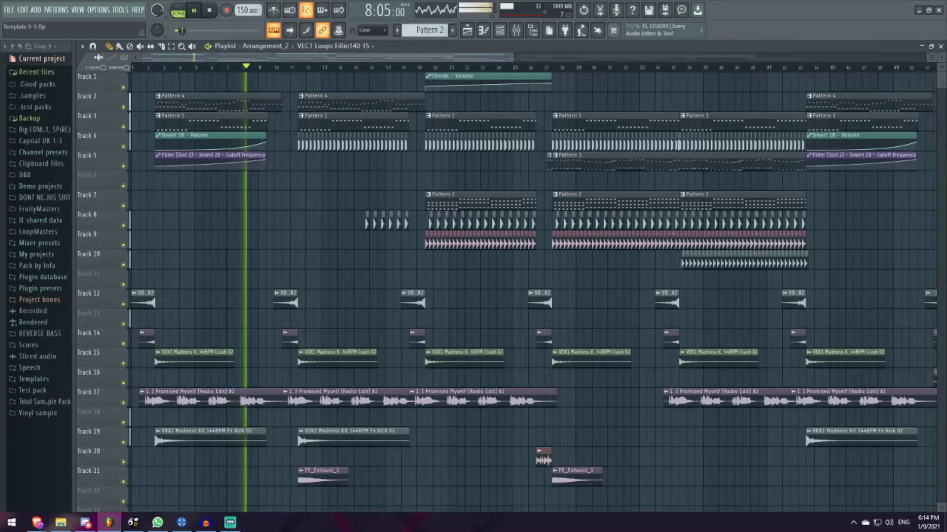
{"action": "scroll", "coordinate": [276, 102], "scroll_direction": "up", "scroll_amount": 3}
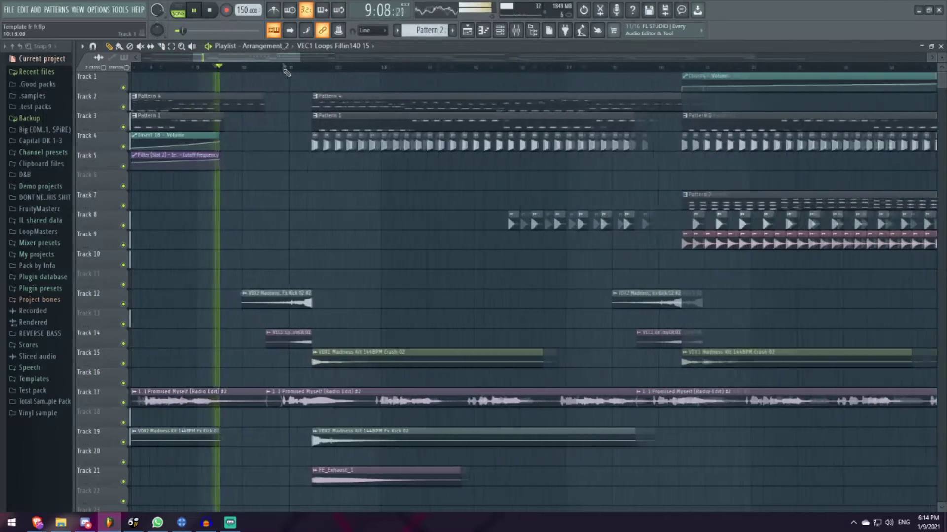
{"action": "scroll", "coordinate": [443, 111], "scroll_direction": "up", "scroll_amount": 3}
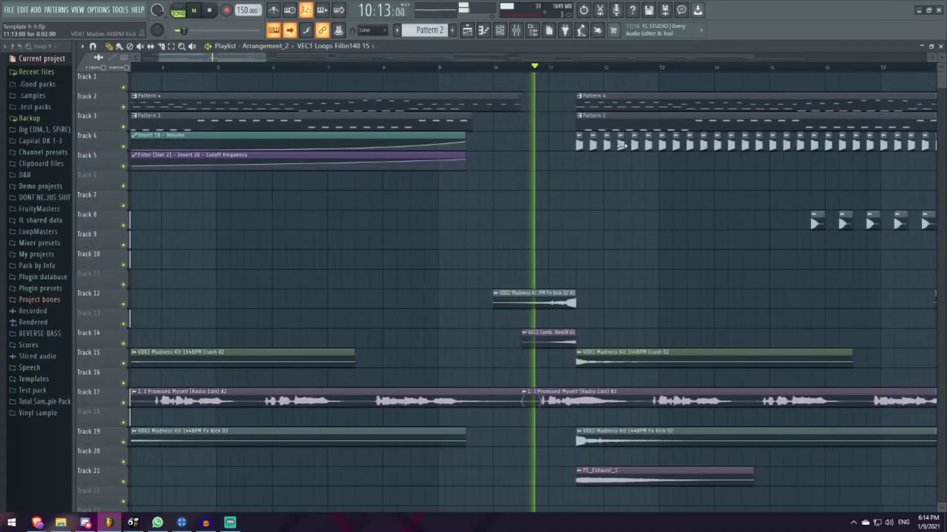